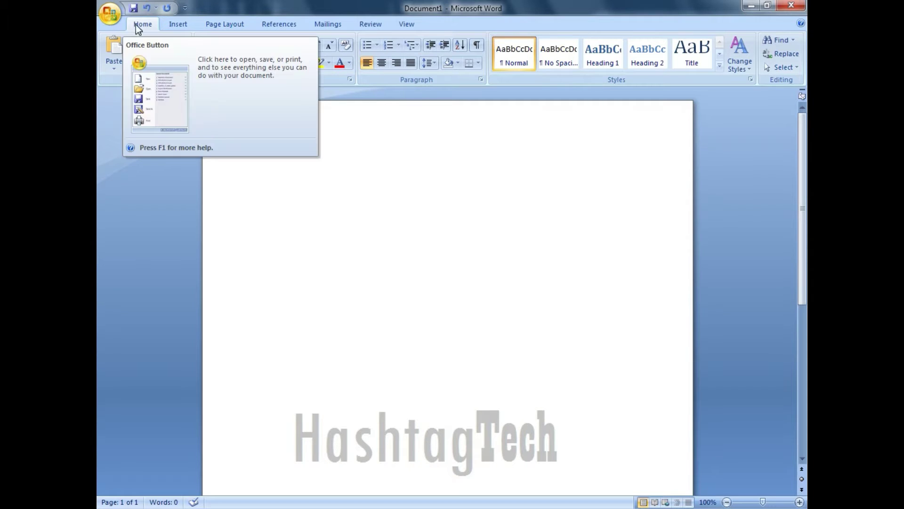
Show the margin presets (Normal, Narrow, Moderate, Wide, Mirrored) for the blank letter.
left_click(224, 23)
left_click(197, 64)
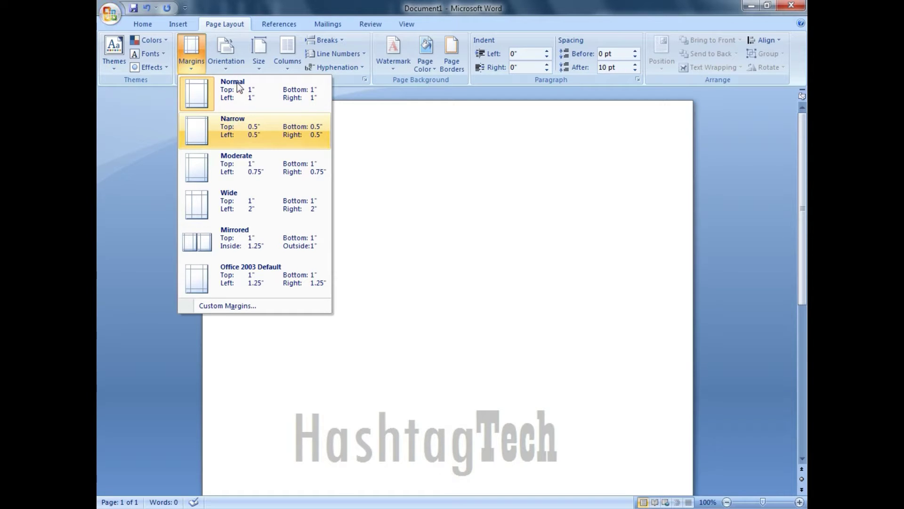
Switch the page to landscape, then set it back to portrait.
left_click(226, 55)
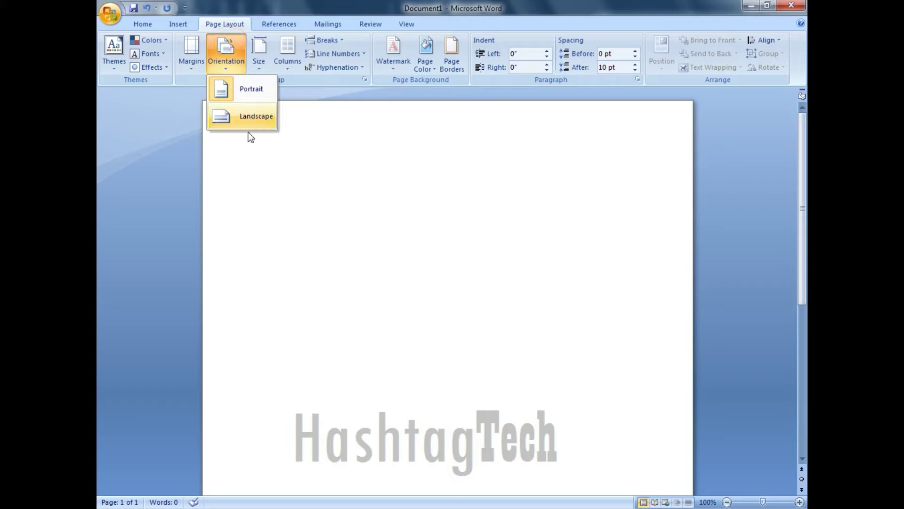
left_click(255, 111)
left_click(225, 55)
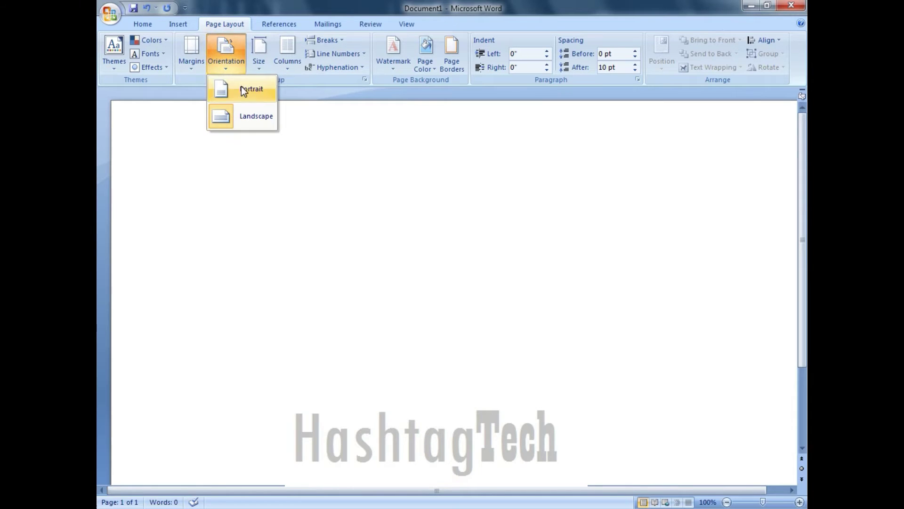
left_click(243, 88)
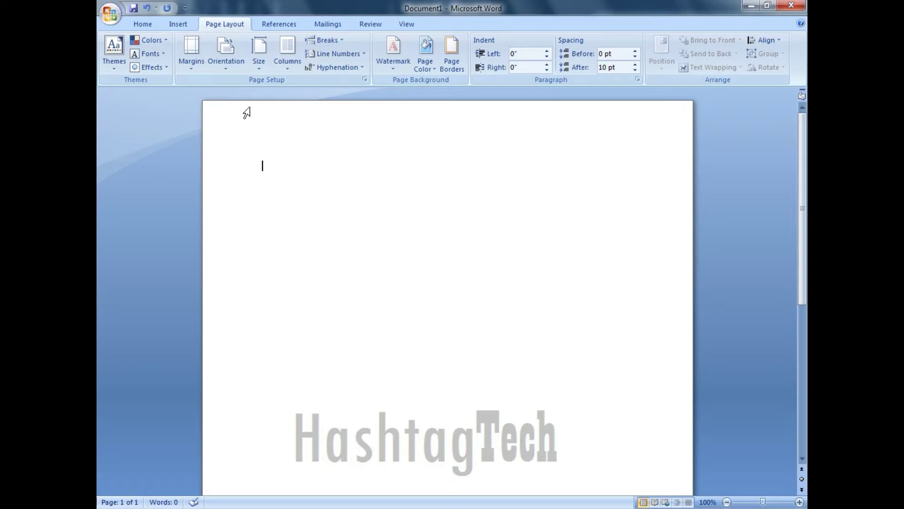
left_click(236, 58)
left_click(243, 87)
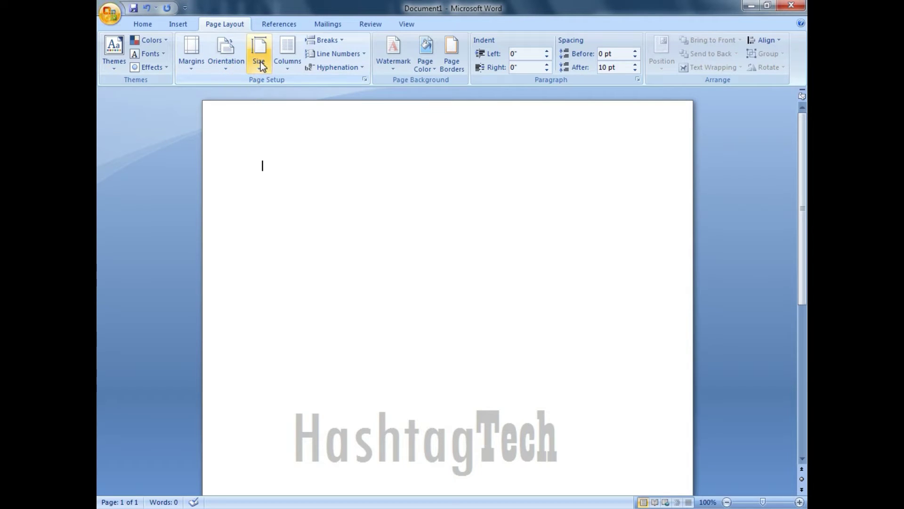
Browse the paper sizes and close the list, keeping A4 (8.27" x 11.69").
left_click(261, 61)
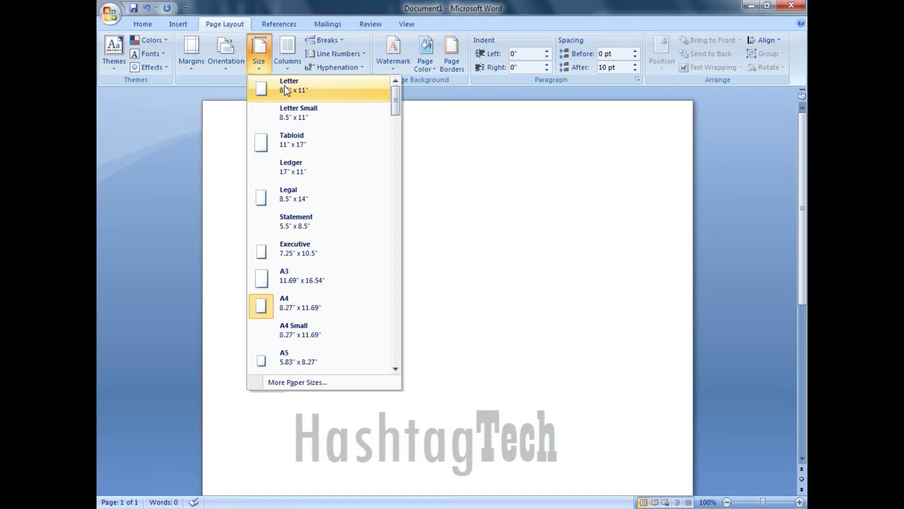
mouse_move(394, 99)
left_mouse_down()
mouse_move(399, 84)
mouse_move(396, 115)
mouse_move(405, 67)
left_mouse_up()
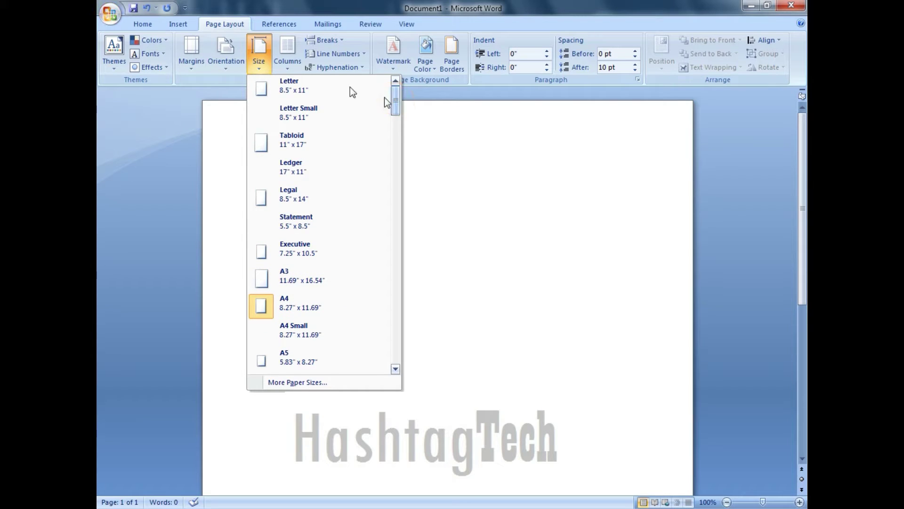
left_click(288, 55)
left_click(318, 89)
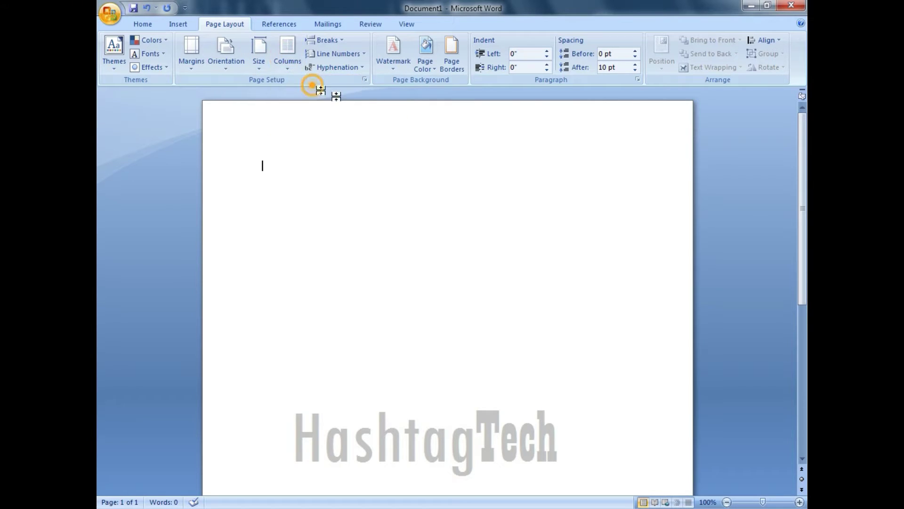
left_click(285, 54)
left_click(304, 111)
left_click_drag(804, 174, 804, 266)
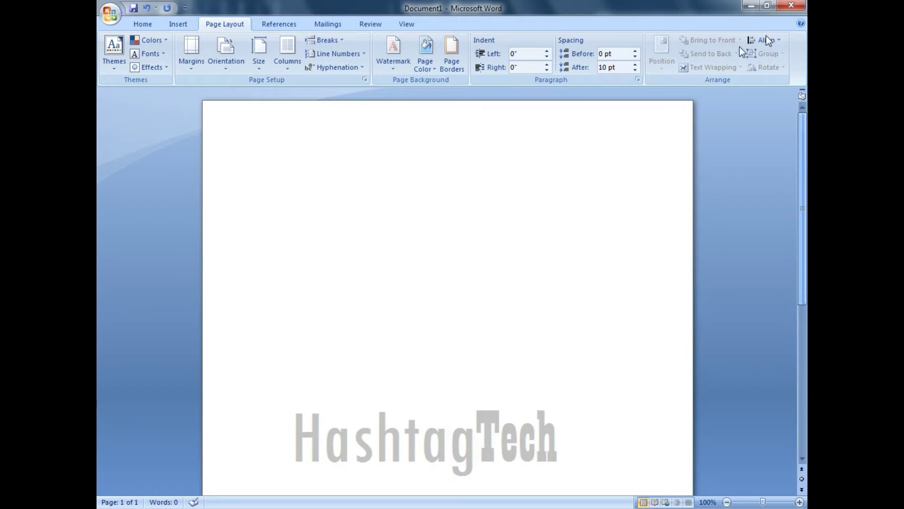
left_click(294, 48)
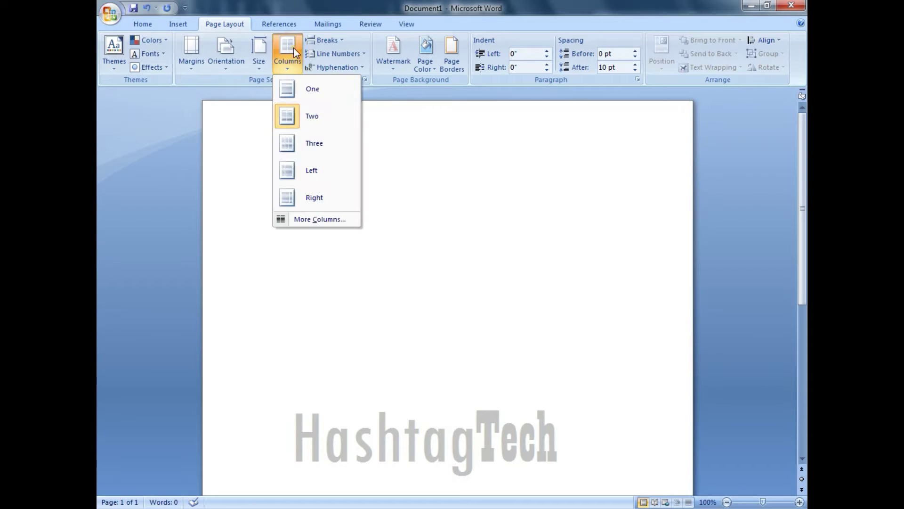
left_click(329, 89)
left_click(327, 41)
left_click(327, 43)
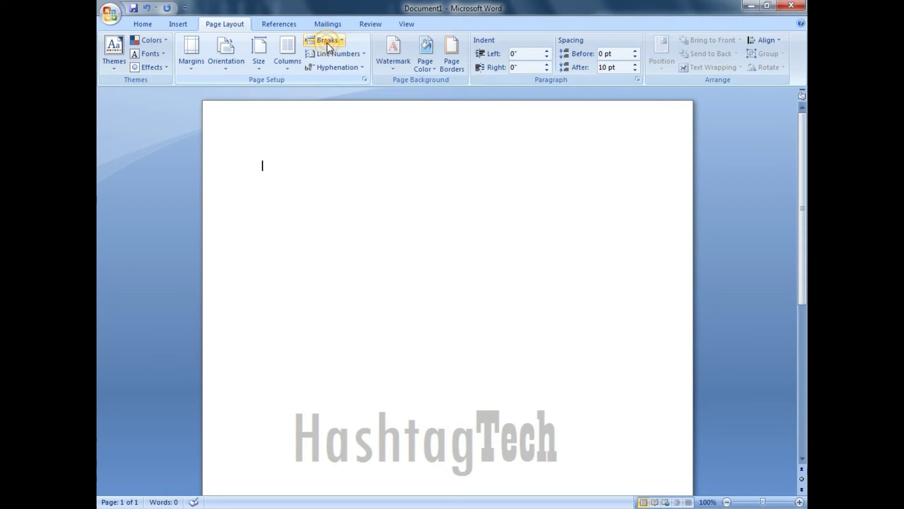
left_click(333, 55)
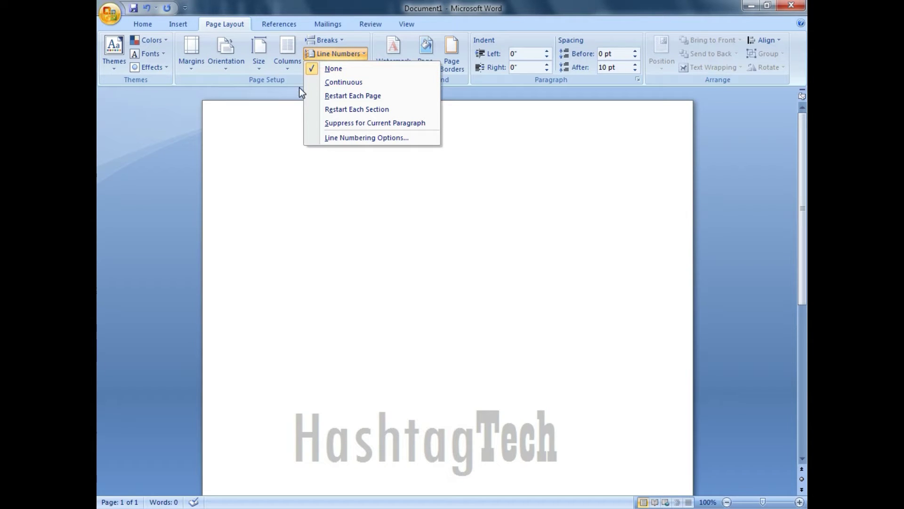
left_click(288, 111)
left_click(340, 69)
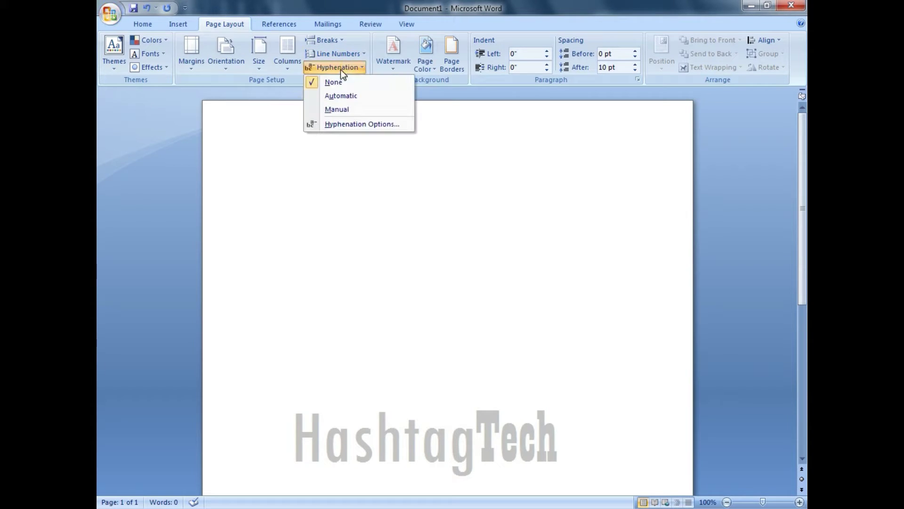
left_click(355, 65)
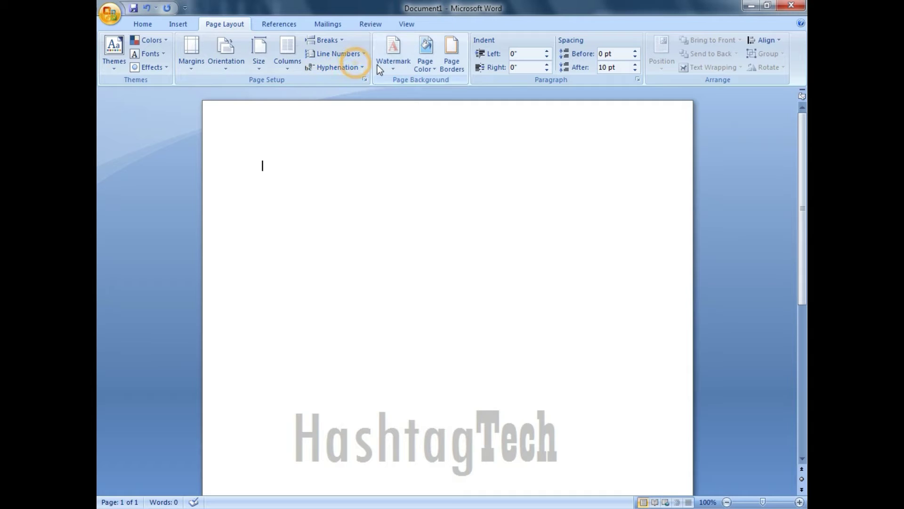
left_click(340, 70)
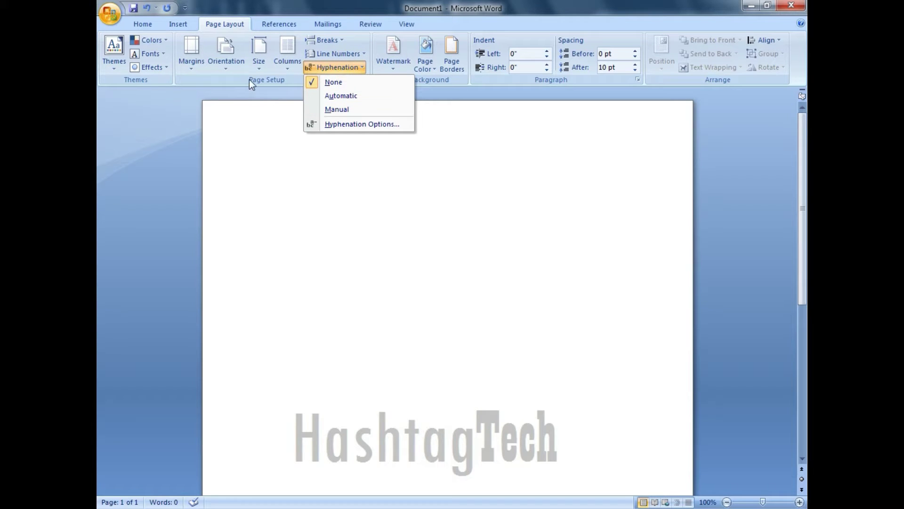
left_click(366, 165)
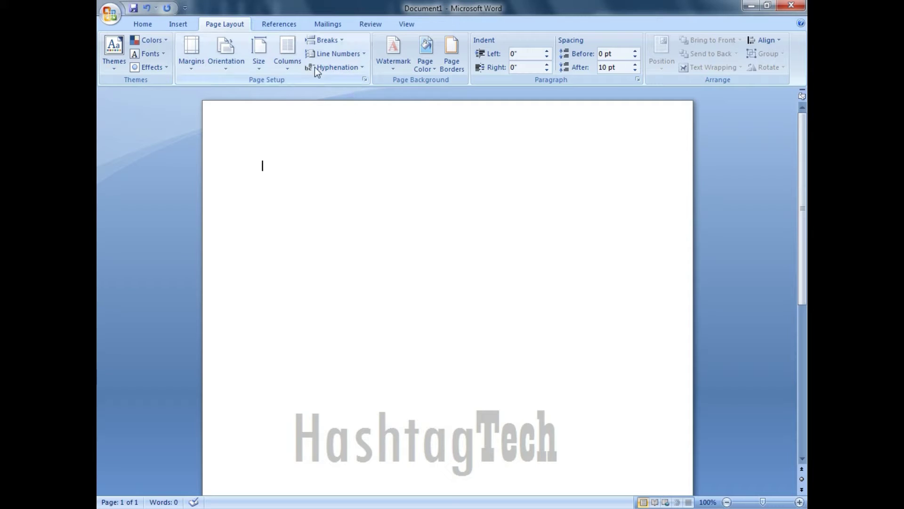
left_click(377, 66)
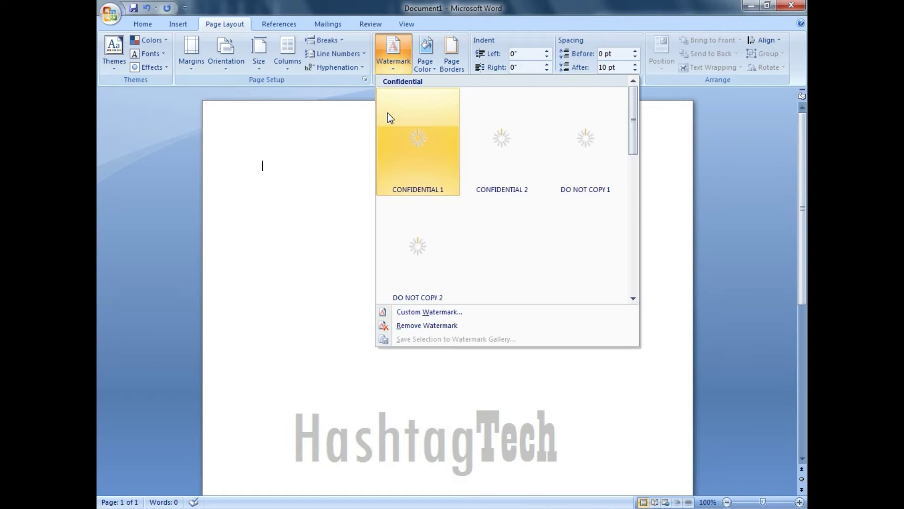
left_click(396, 148)
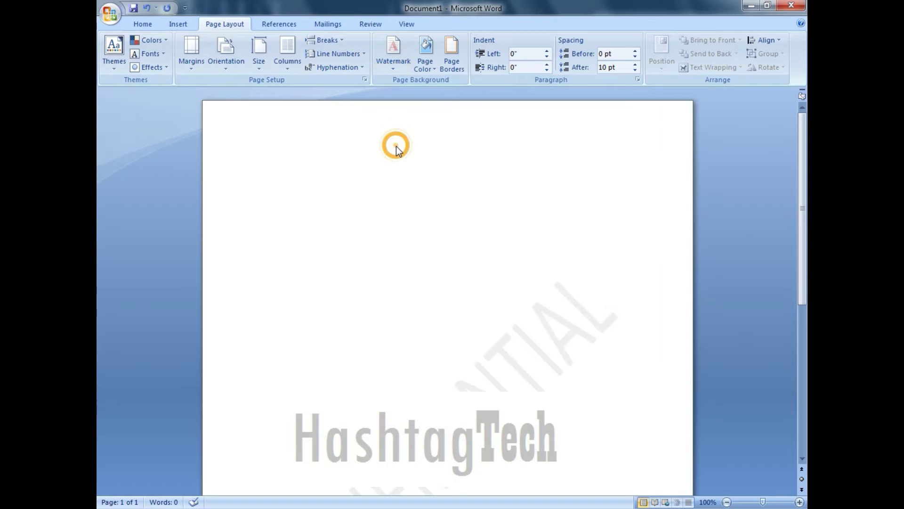
left_click(510, 340)
left_click_drag(802, 207, 800, 289)
scroll(798, 289, "up", 1)
scroll(798, 293, "up", 1)
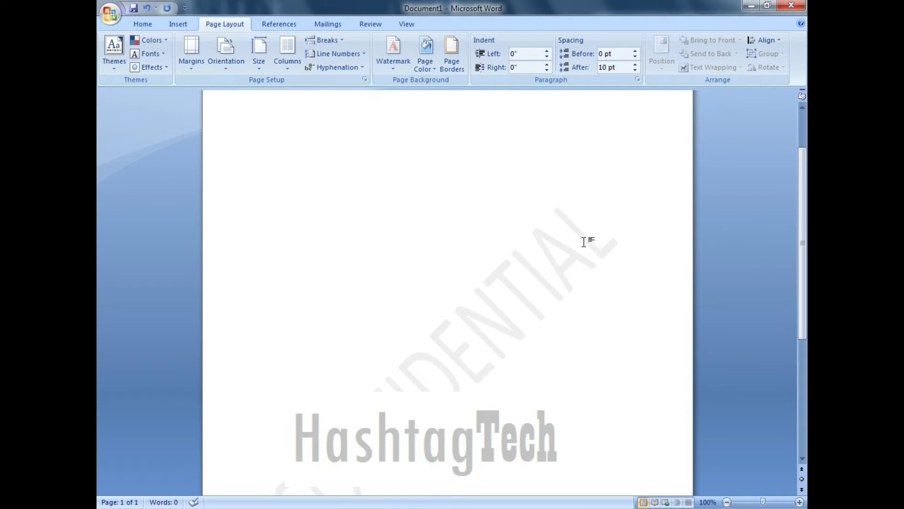
key("ctrl+z")
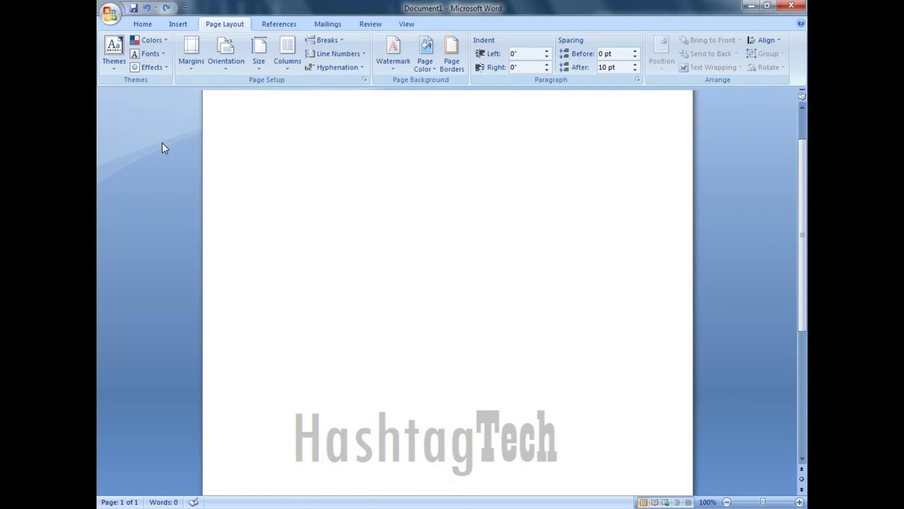
left_click(168, 24)
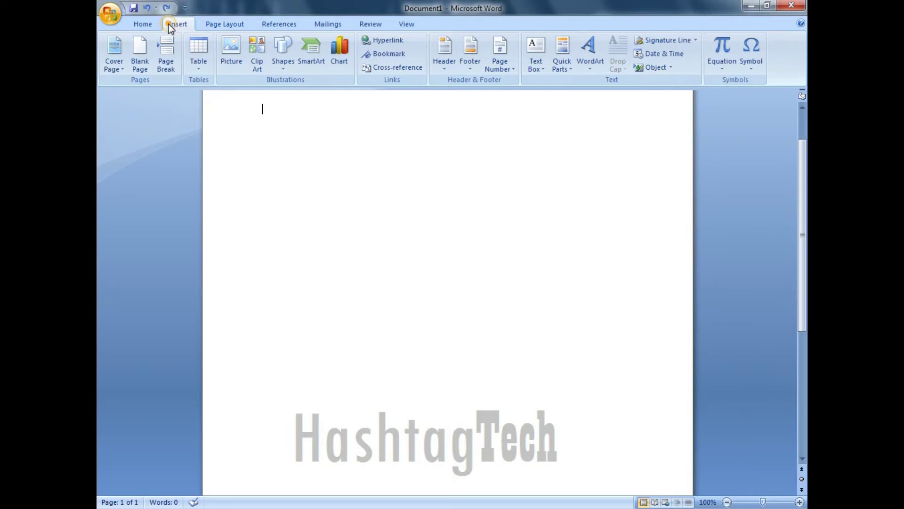
left_click(141, 24)
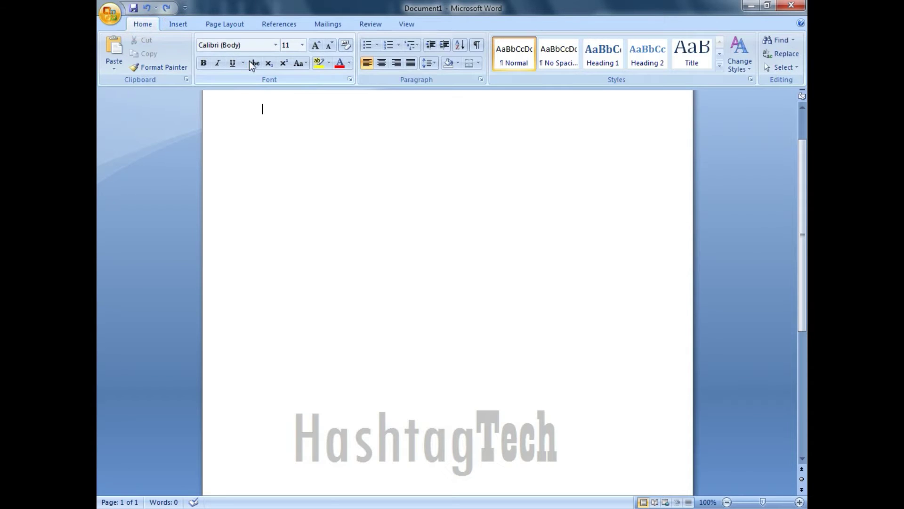
left_click(266, 45)
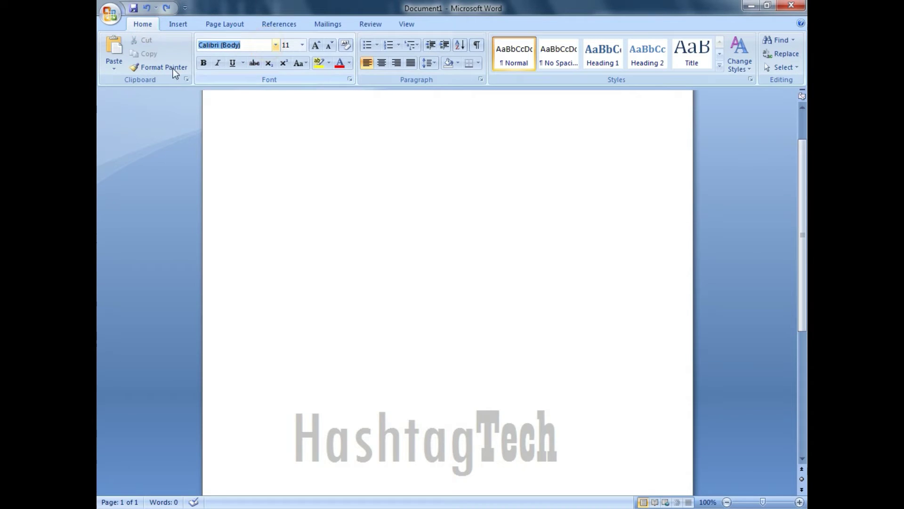
left_click(276, 48)
left_click(276, 48)
left_click(276, 48)
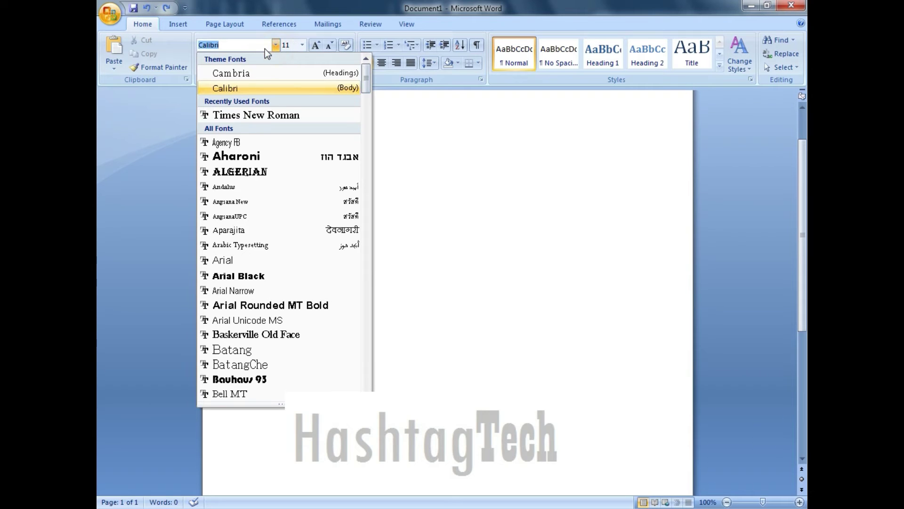
key("Down")
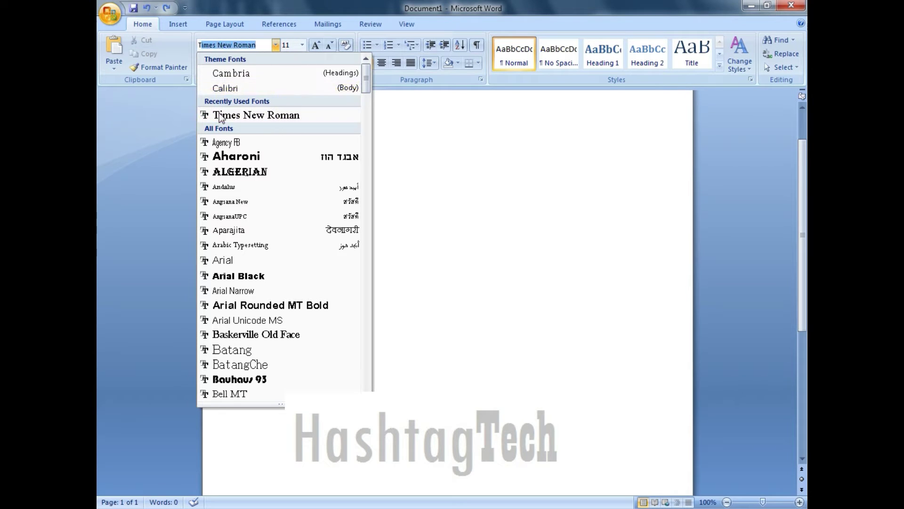
left_click(237, 115)
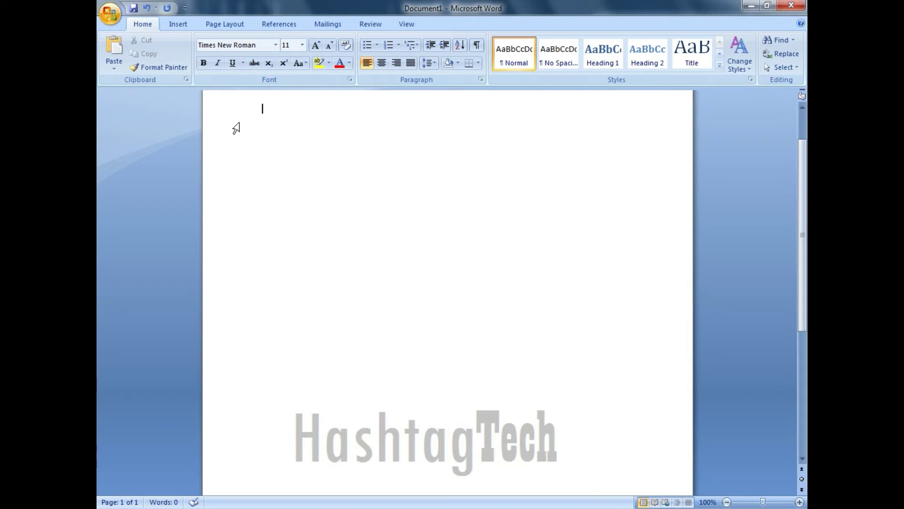
scroll(804, 161, "up", 2)
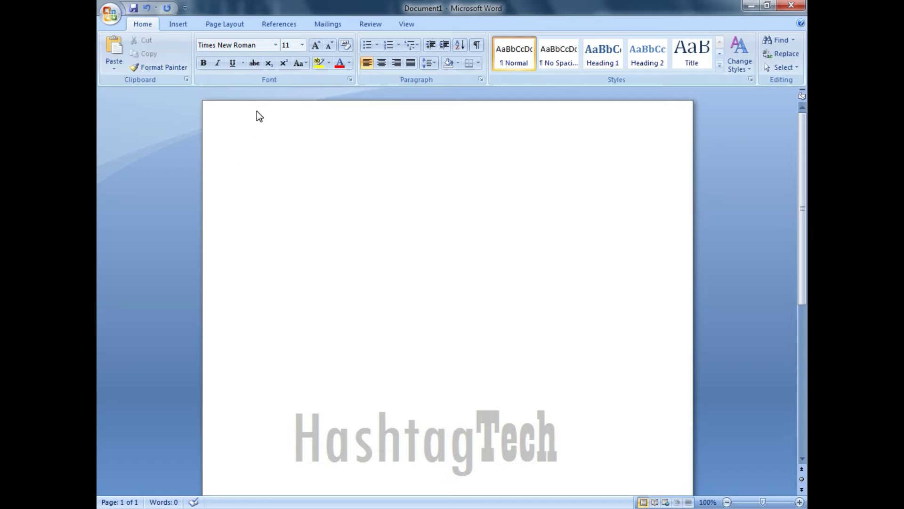
Type 'To,' as the first address line at the top of the page.
left_click(262, 160)
left_click(226, 112)
left_click(228, 117)
type("to,")
key("Return")
Add the second address line 'Manager / officer bps :etc', correcting typos.
type("nager")
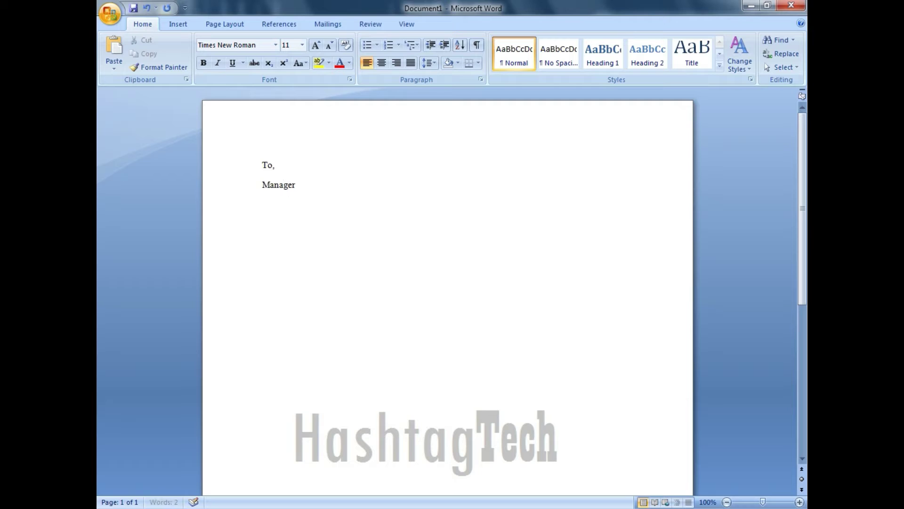
type(" / officer")
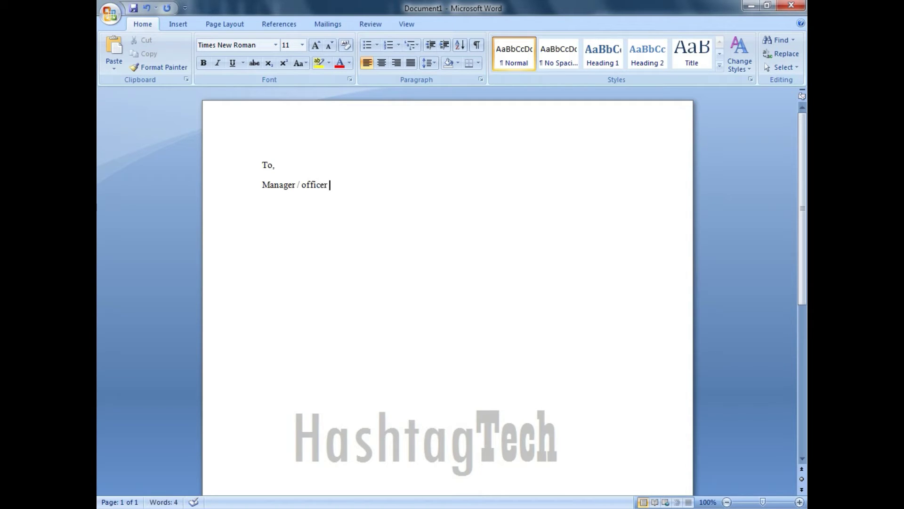
key("Return")
key("BackSpace")
type("an")
type("k")
key("BackSpace")
key("BackSpace")
key("BackSpace")
type("ps :")
type("1")
key("BackSpace")
type("e")
key("Return")
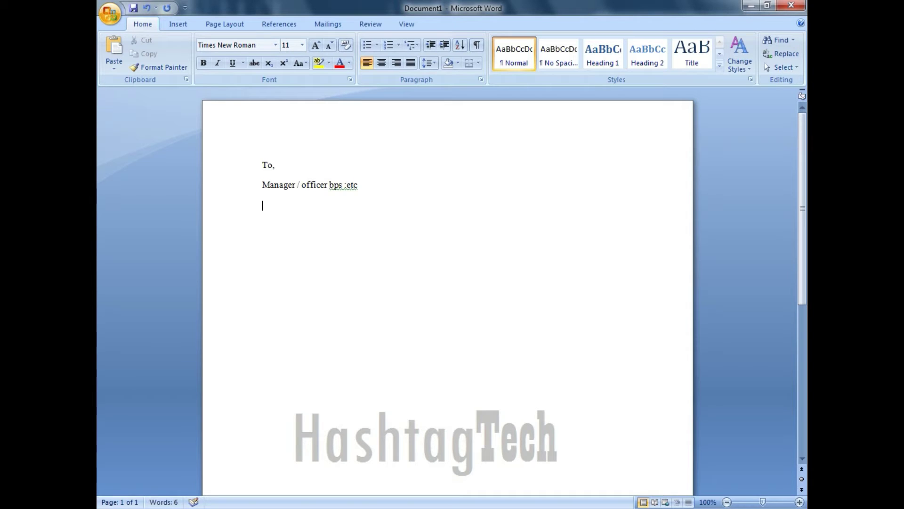
Add 'Department or company' as the third line and select the three address lines.
type("de")
type("artment co")
key("BackSpace")
type("map")
key("BackSpace")
key("BackSpace")
key("BackSpace")
type("ny")
key("Return")
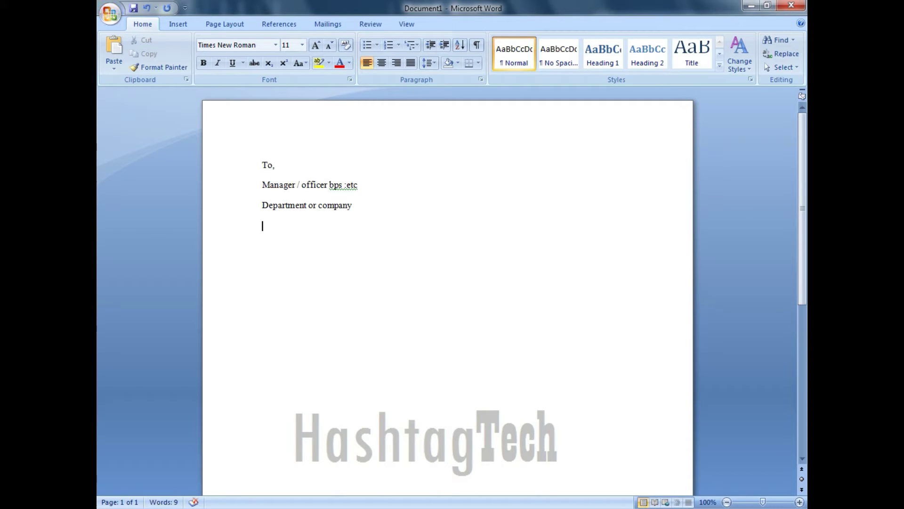
key("Up")
key("Up")
key("Up")
key("shift+Down")
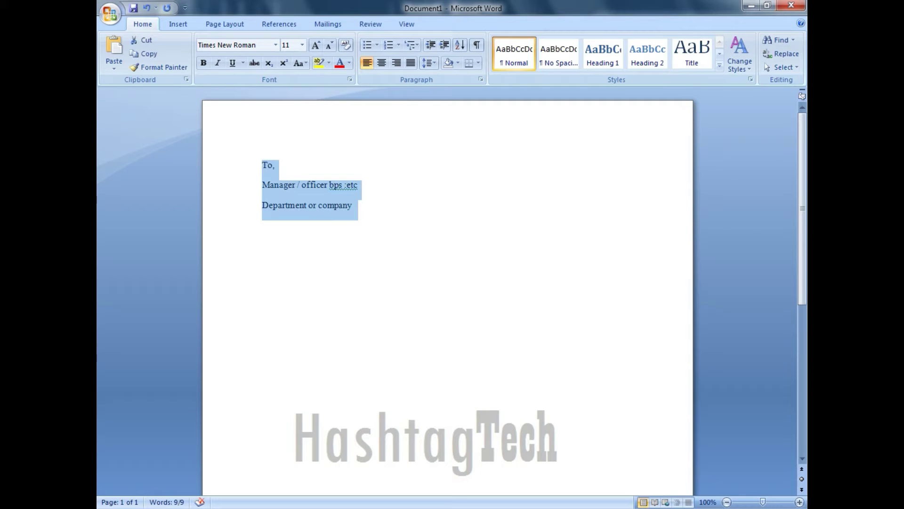
Give the address lines 1.5 line spacing with no added space between paragraphs.
right_click(306, 175)
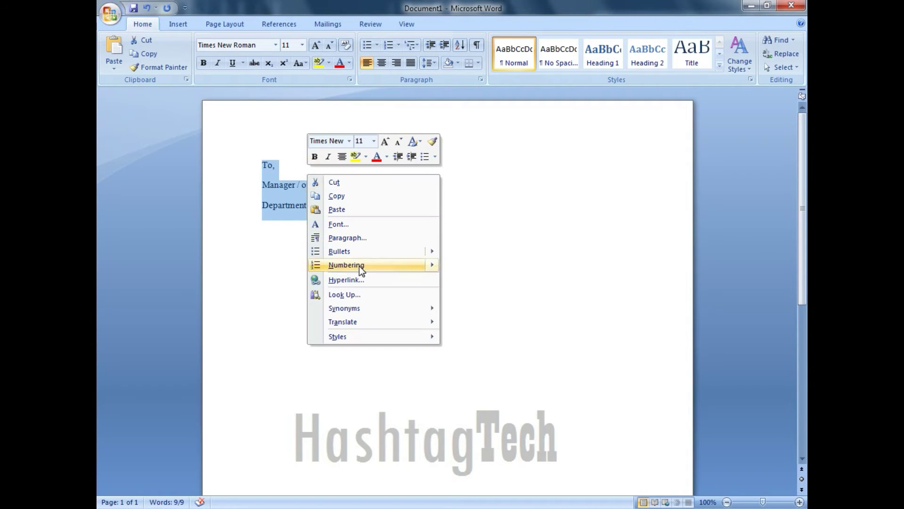
right_click(268, 198)
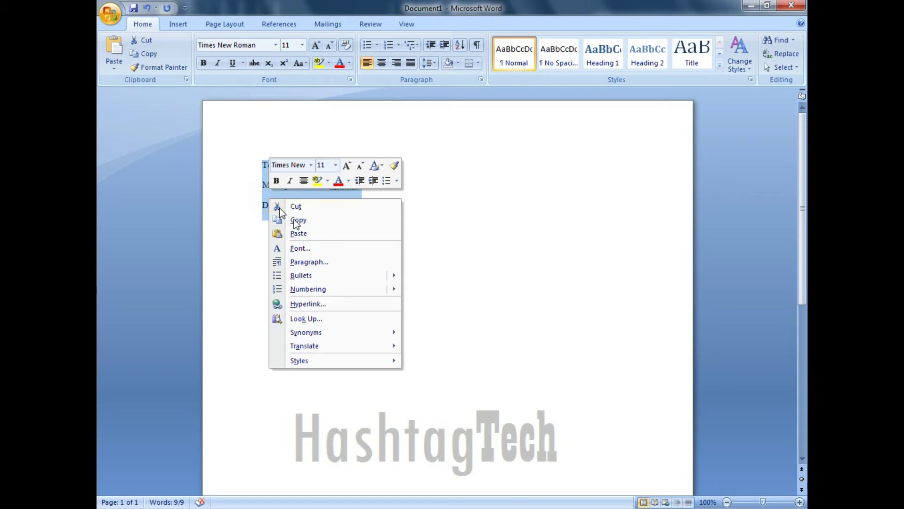
left_click(298, 261)
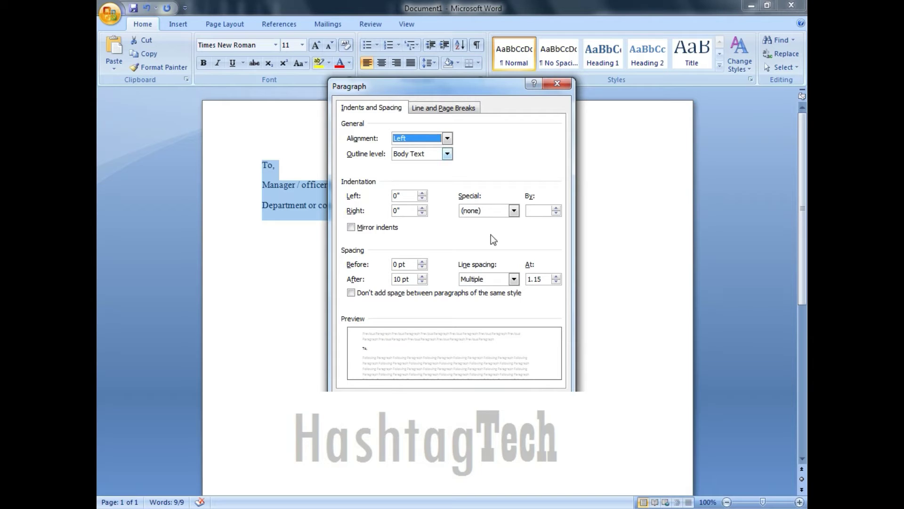
left_click(503, 276)
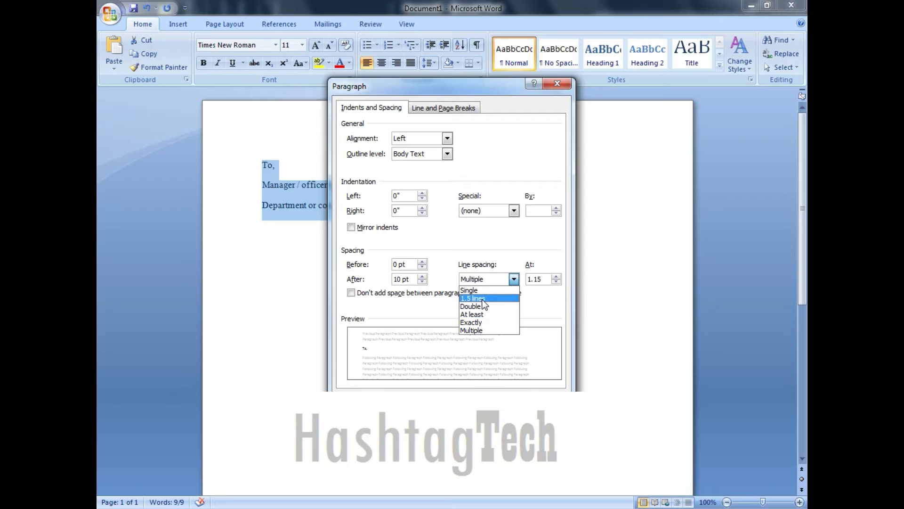
left_click(474, 298)
left_click(409, 293)
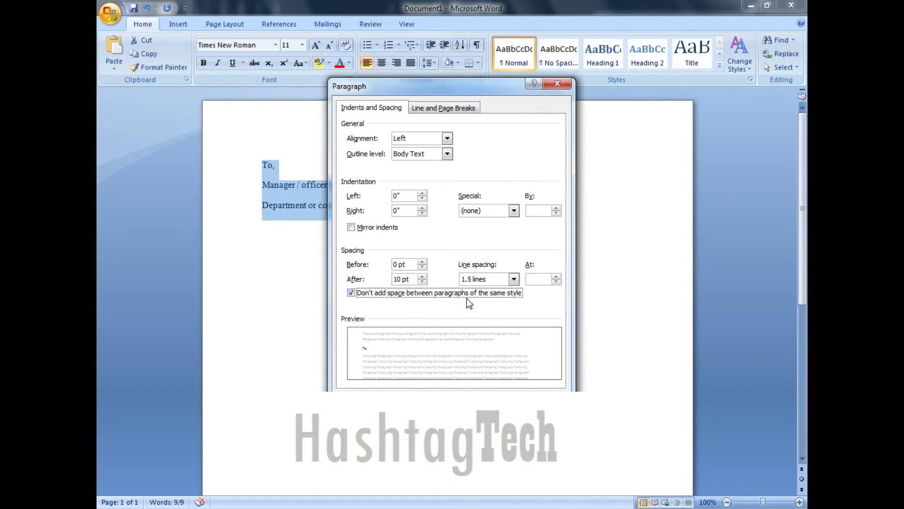
left_click(499, 402)
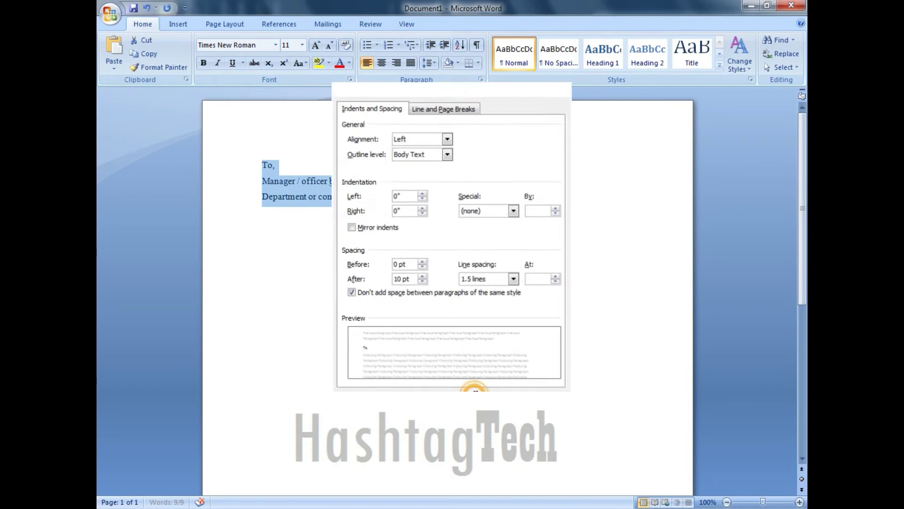
Enlarge the three address lines to 16 pt and add an empty line below.
left_click(329, 232)
left_click(358, 188)
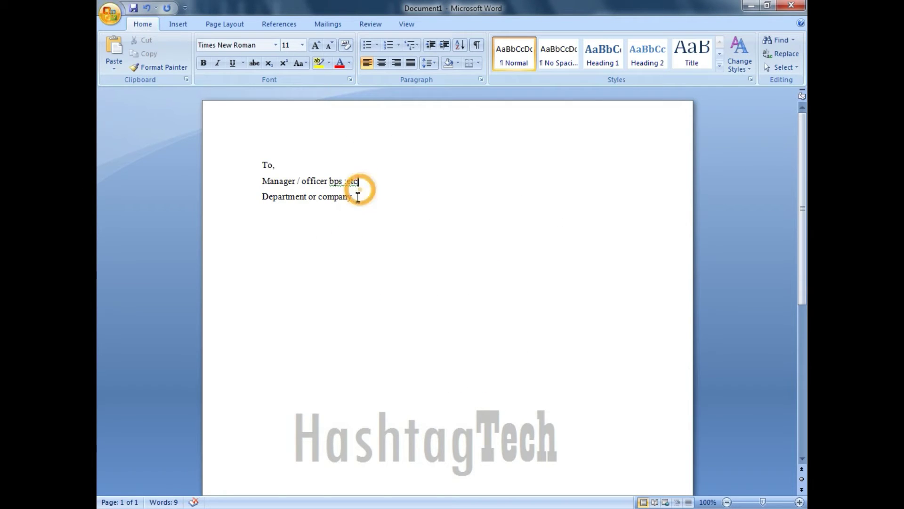
left_click_drag(372, 208, 258, 164)
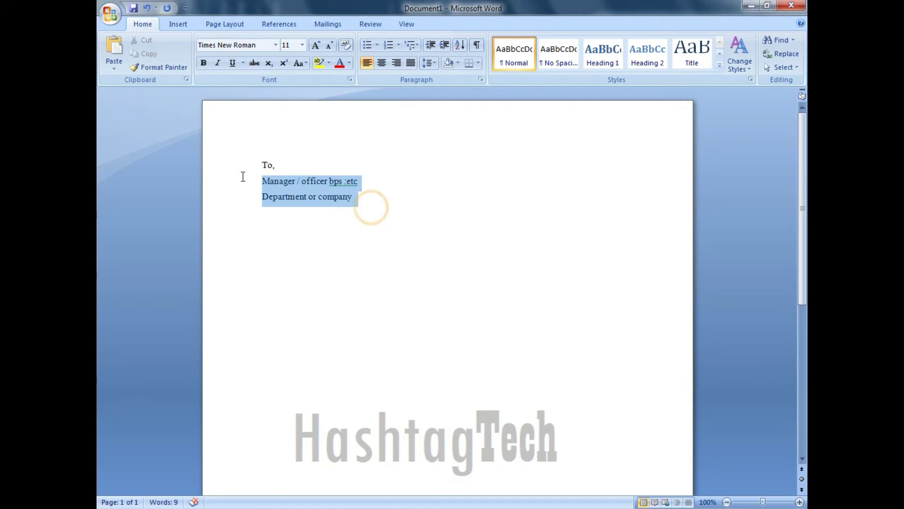
left_click(301, 45)
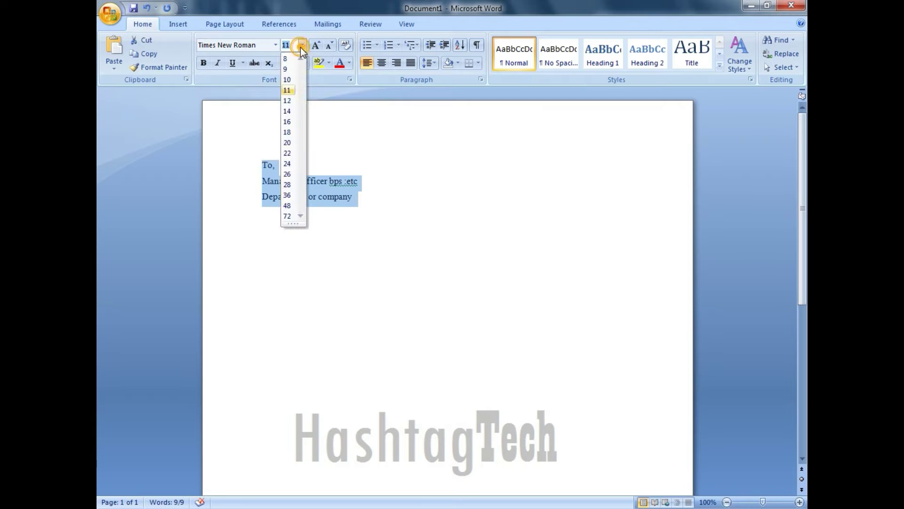
left_click(289, 122)
left_click(414, 216)
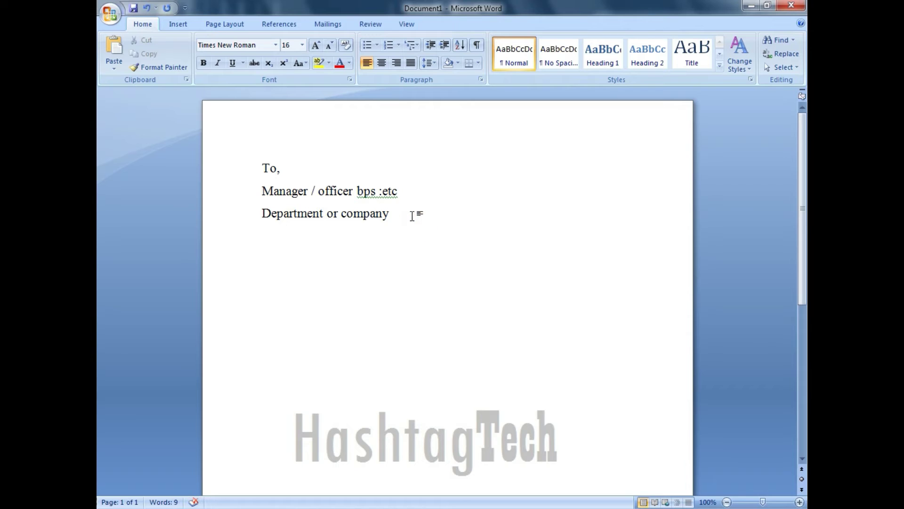
key("Return")
Reselect the address lines and change their paragraph line spacing to a tighter setting.
left_click_drag(398, 214, 257, 174)
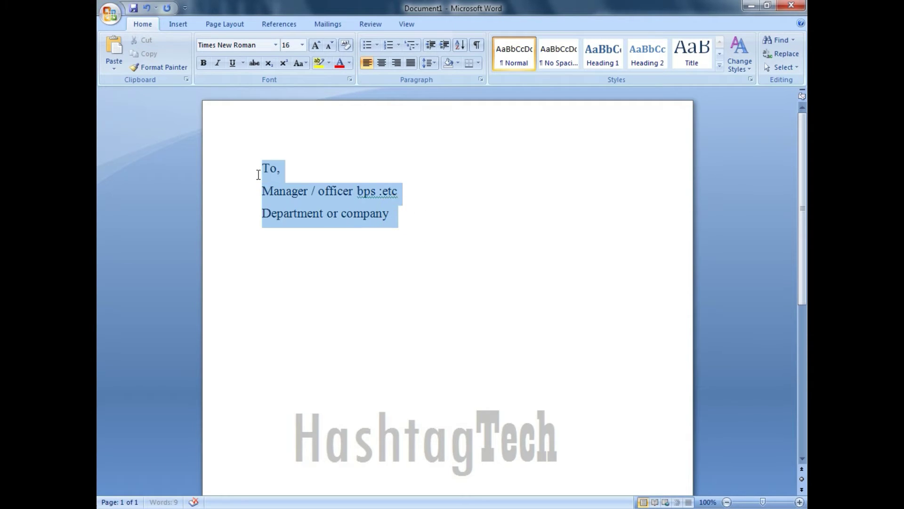
right_click(292, 188)
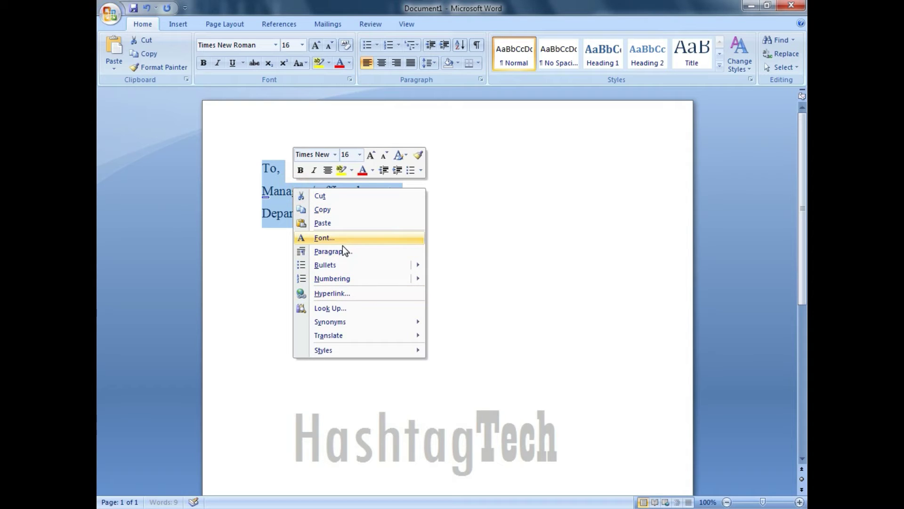
left_click(343, 245)
left_click(512, 280)
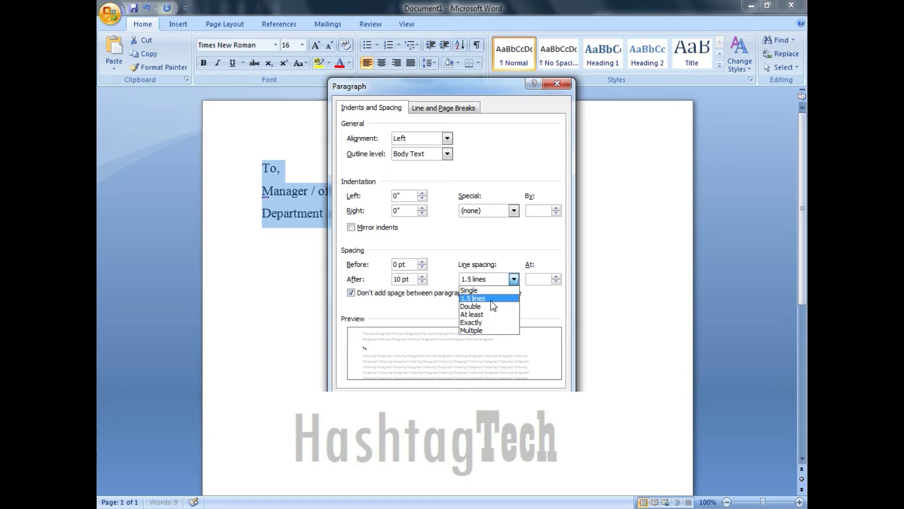
left_click(471, 290)
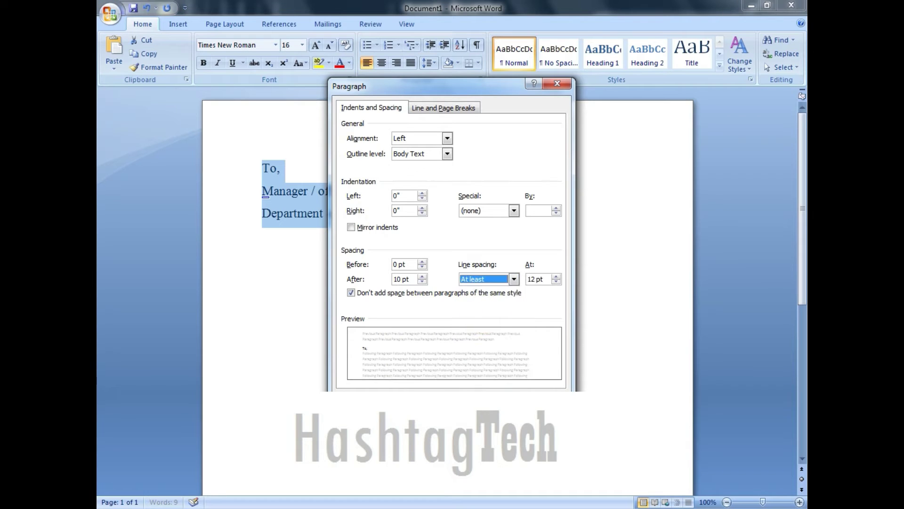
left_click(499, 394)
left_click(335, 264)
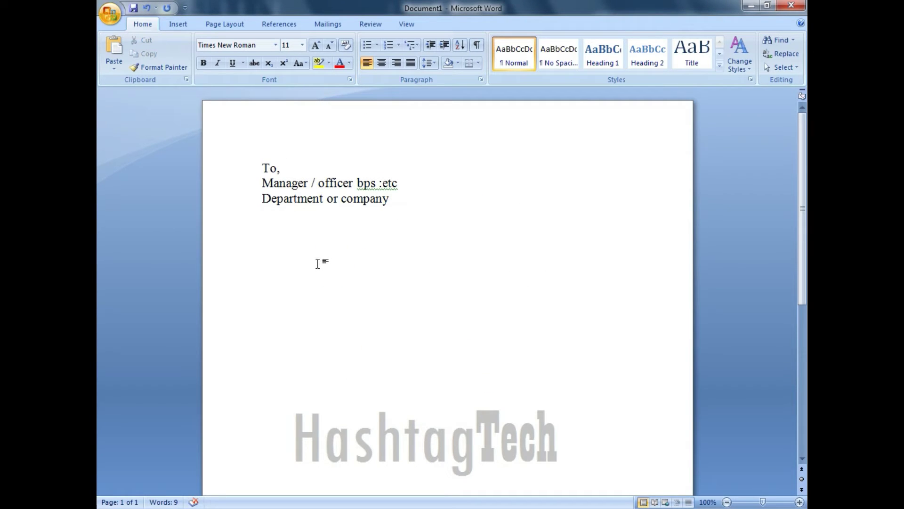
key("Up")
key("Up")
Type 'SUBJECT :', a tab gap, then 'SICK LEAVE FOR 14 DAYS (2 WEEKS)' in capitals.
type("s bject")
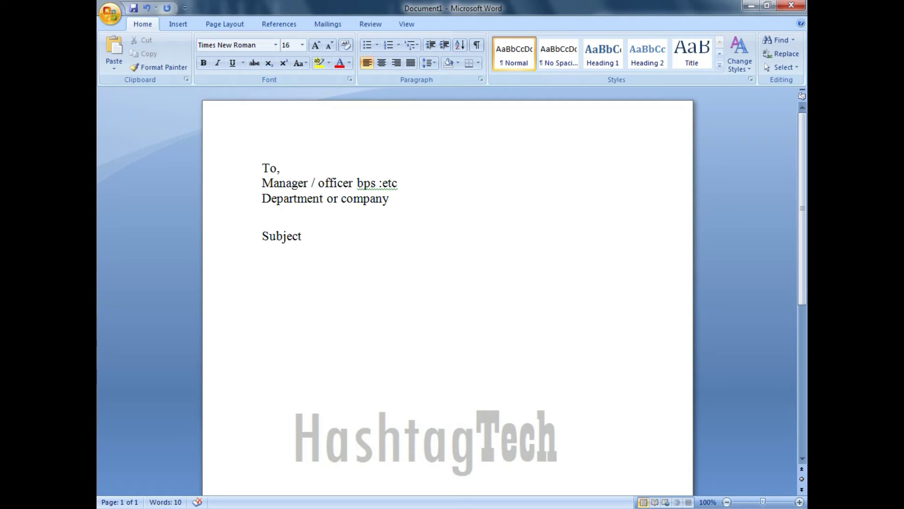
key("BackSpace")
key("BackSpace")
key("BackSpace")
key("BackSpace")
key("BackSpace")
key("BackSpace")
type("UBJECT :")
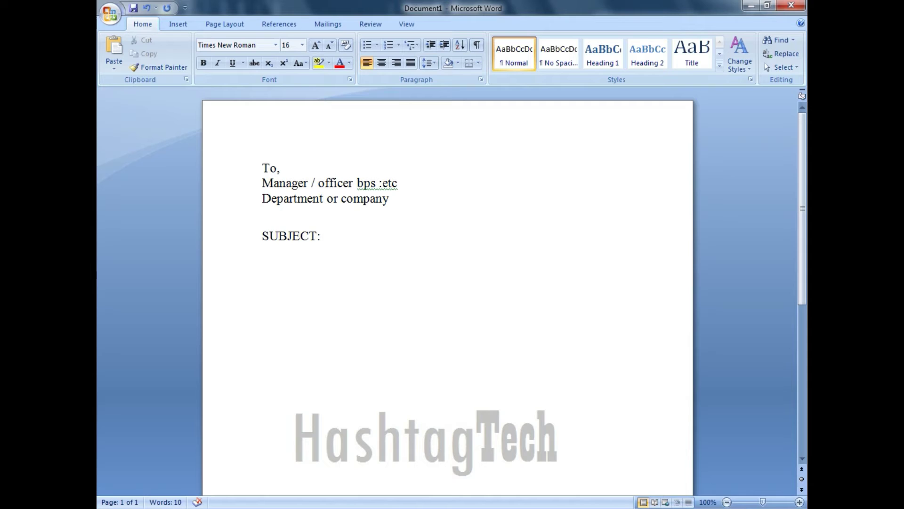
key("Tab")
type("SICK LEAVE FOR ")
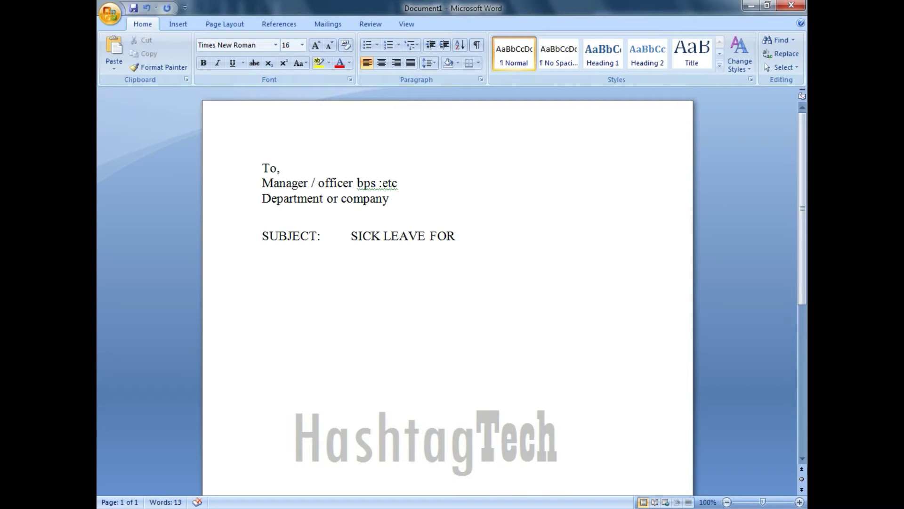
type("14 DAYS")
type(" (")
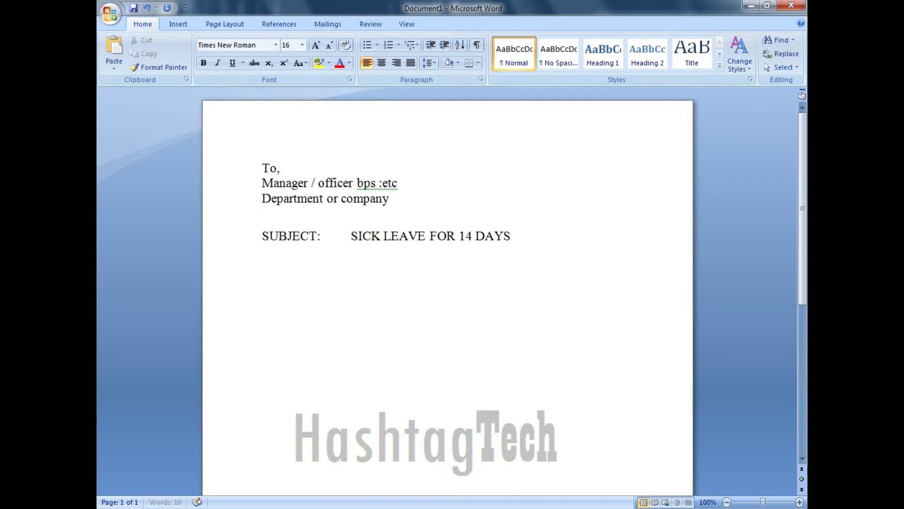
type("2 WEEKS)")
key("Return")
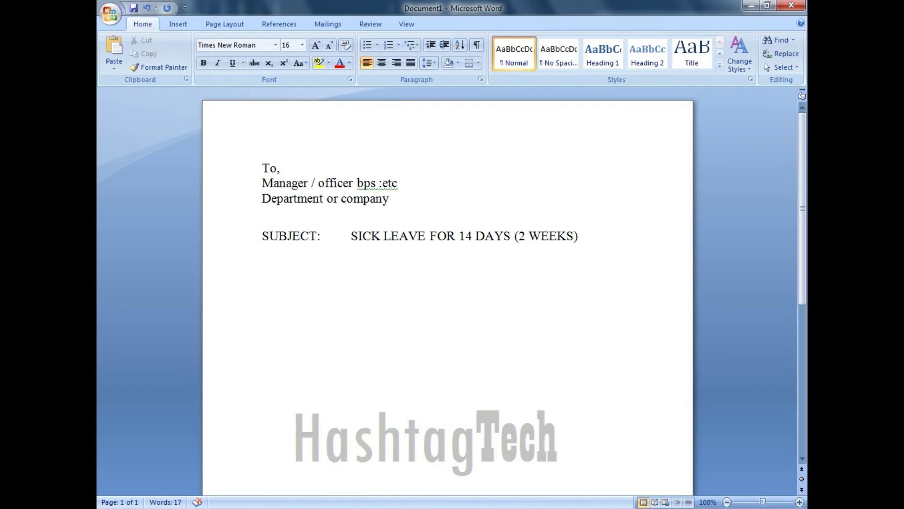
key("Up")
Make the selected subject line bold and underlined.
key("shift+Right")
key("shift+Right")
key("shift+Right")
key("shift+Right")
key("shift+Right")
key("shift+Right")
key("shift+Right")
key("shift+Right")
key("shift+Right")
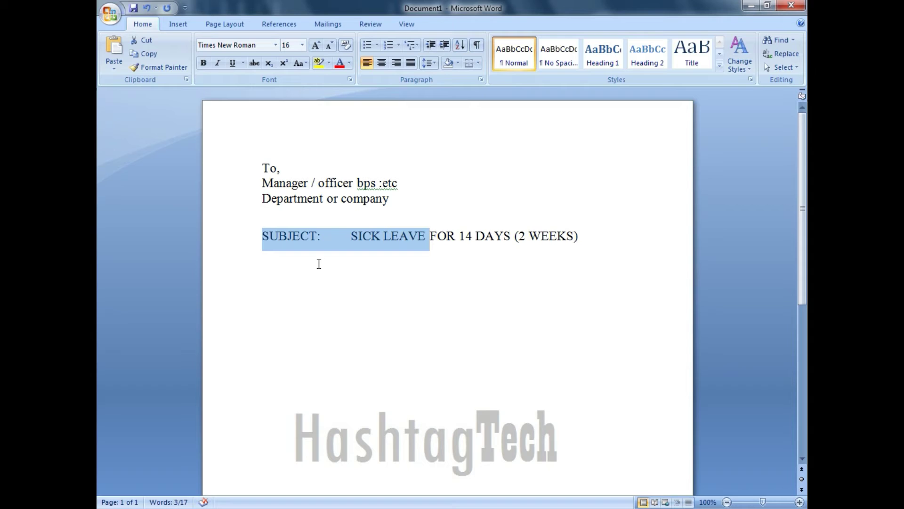
key("shift+Right")
key("shift+Right")
key("shift+Right")
key("shift+Right")
key("shift+Right")
key("shift+Right")
key("shift+Right")
key("shift+Right")
key("shift+Right")
key("shift+Right")
key("shift+Right")
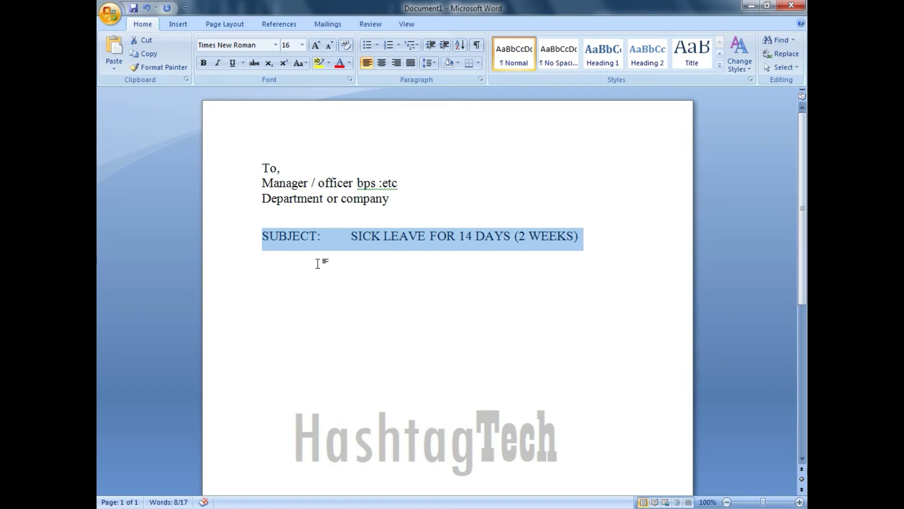
key("ctrl+u")
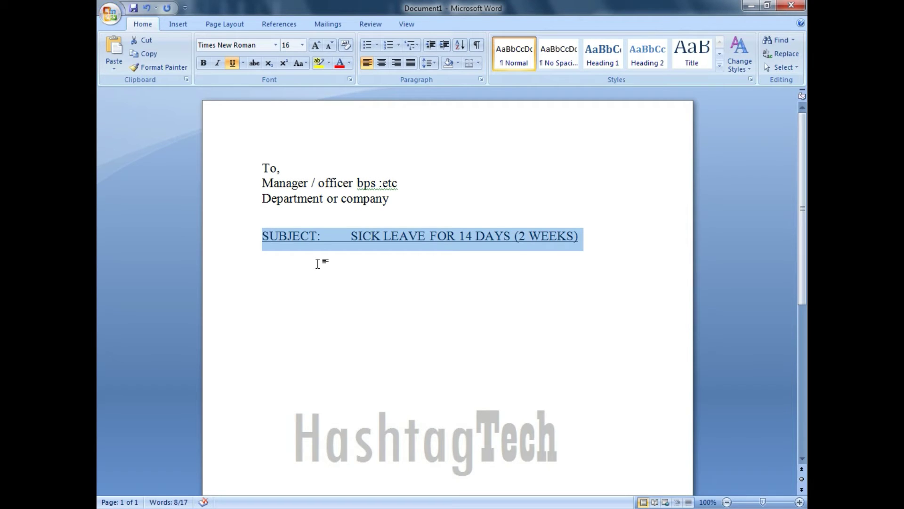
key("ctrl+b")
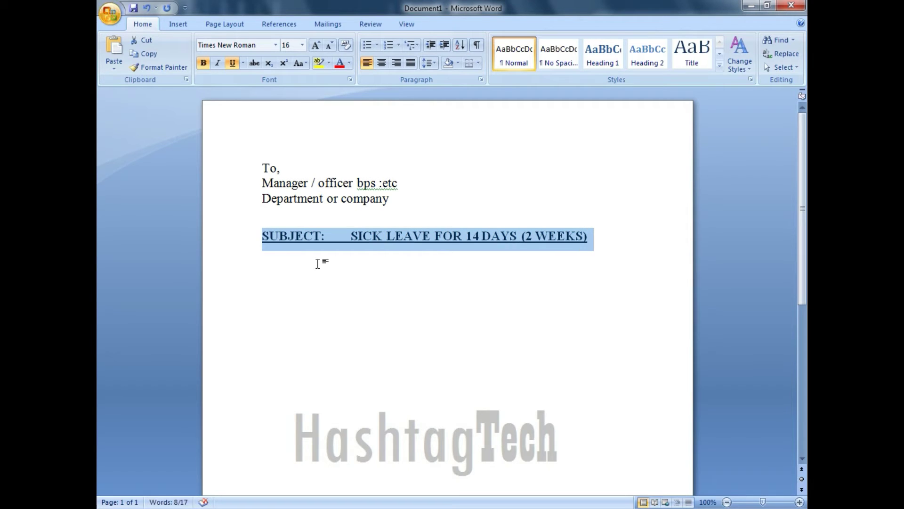
left_click(202, 62)
left_click(201, 63)
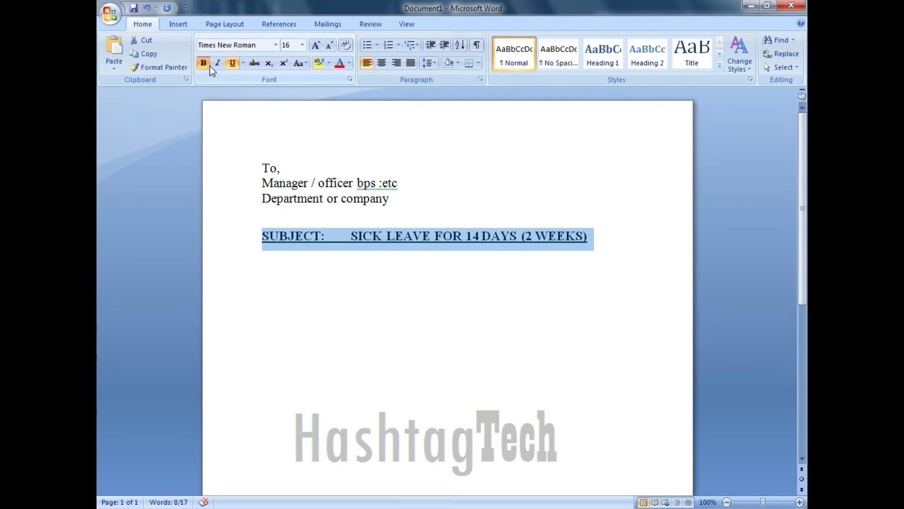
double_click(202, 65)
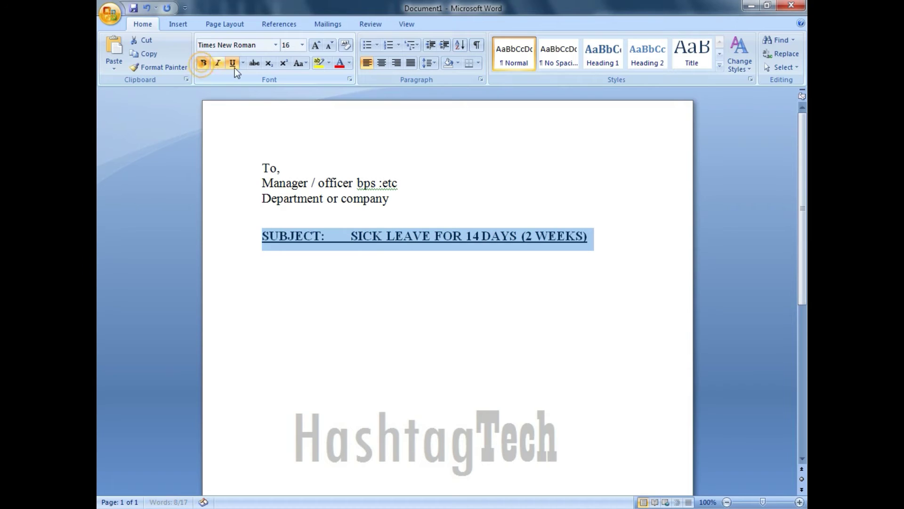
double_click(237, 66)
Remove the underline from the tab gap between 'SUBJECT :' and 'SICK'.
left_click_drag(329, 236, 349, 235)
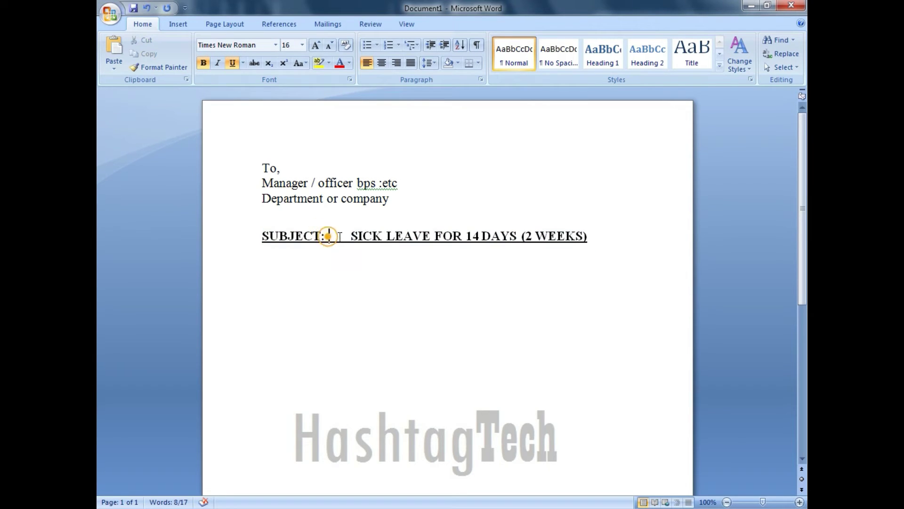
left_click(232, 64)
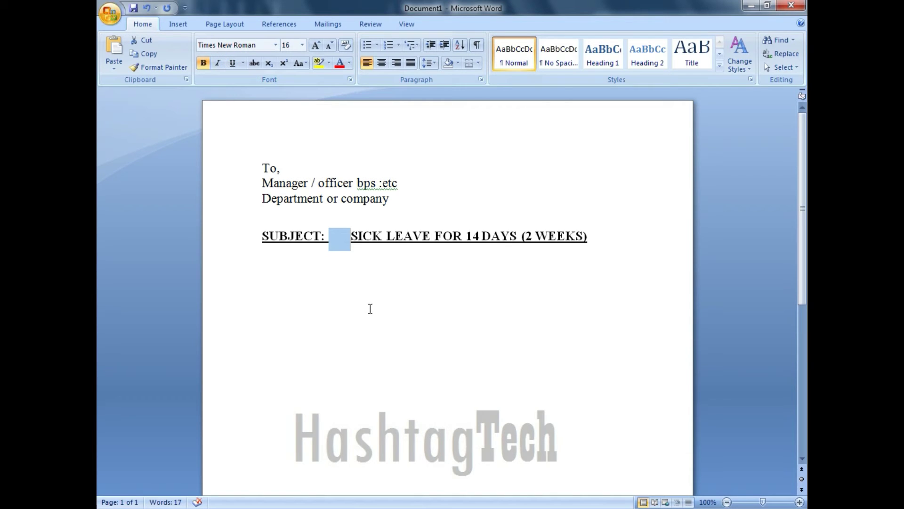
left_click(586, 236)
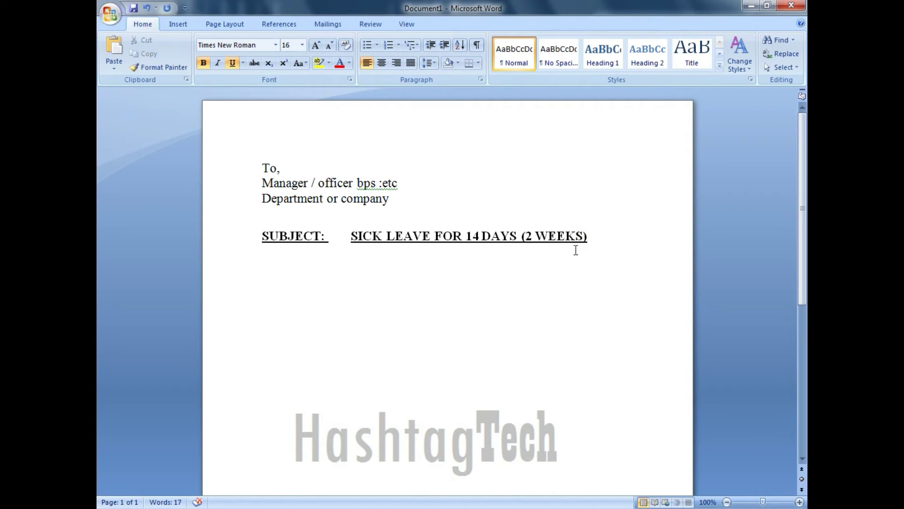
Turn off underlining and type the salutation 'Sir,' below the subject.
key("Return")
key("Return")
key("BackSpace")
type("SIR")
key("BackSpace")
key("BackSpace")
key("BackSpace")
key("ctrl+u")
type("Sir,")
key("Return")
Type the first body line stating you've been suffering from fever since 2 days.
type("I")
type(" have back ")
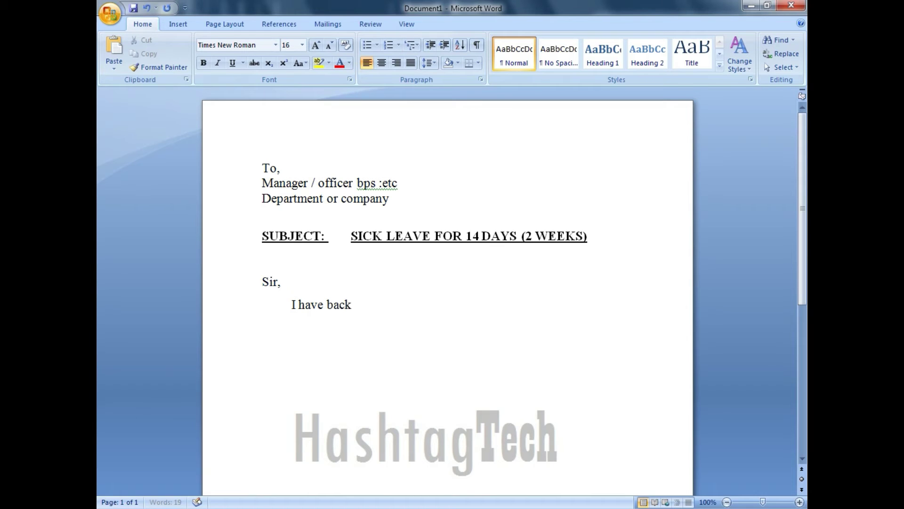
type("to state that I m suffering from")
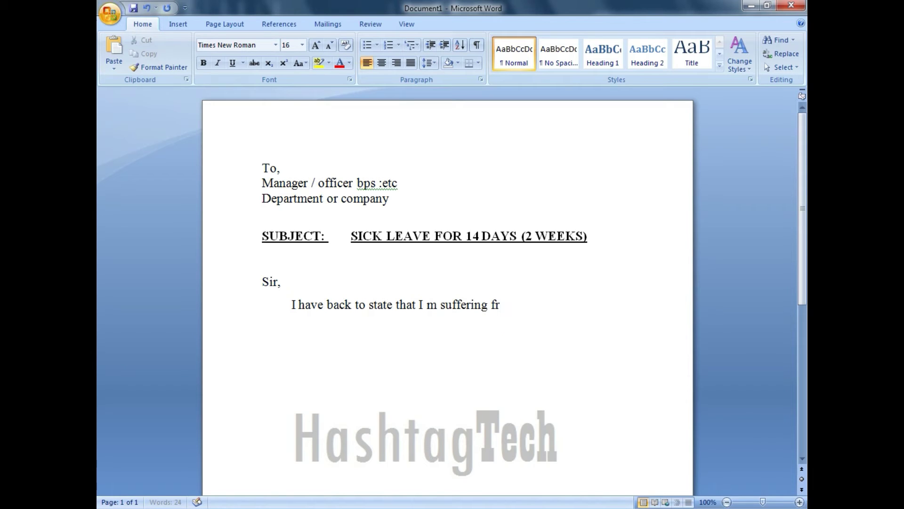
type(" fever")
key("ctrl+Left")
key("ctrl+Left")
key("ctrl+Left")
key("ctrl+Left")
key("ctrl+Left")
key("ctrl+Left")
key("ctrl+Left")
key("ctrl+Left")
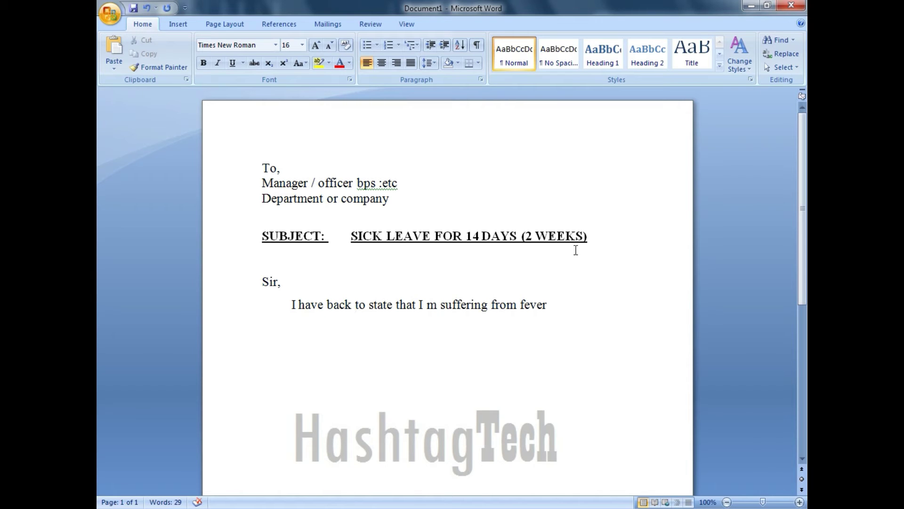
key("ctrl+Right")
key("ctrl+shift+Right")
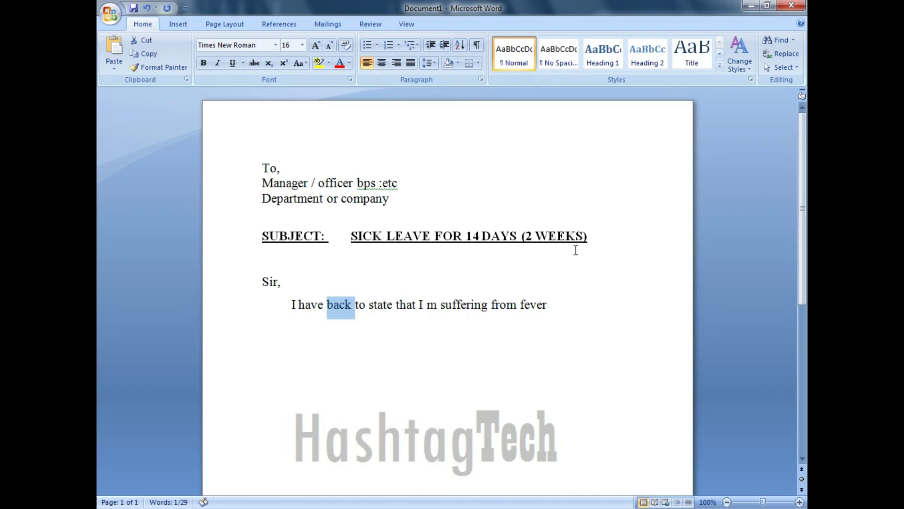
type("beg")
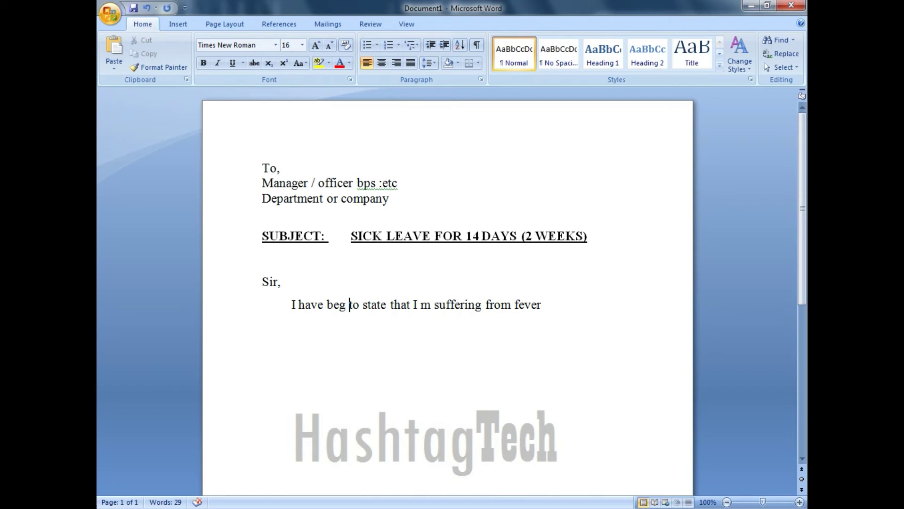
key("BackSpace")
key("BackSpace")
key("BackSpace")
key("BackSpace")
key("BackSpace")
type("here")
key("Right")
key("Right")
key("Right")
key("ctrl+Right")
key("ctrl+Right")
key("ctrl+Right")
key("ctrl+Right")
key("ctrl+Right")
key("ctrl+Right")
key("ctrl+Right")
key("ctrl+Right")
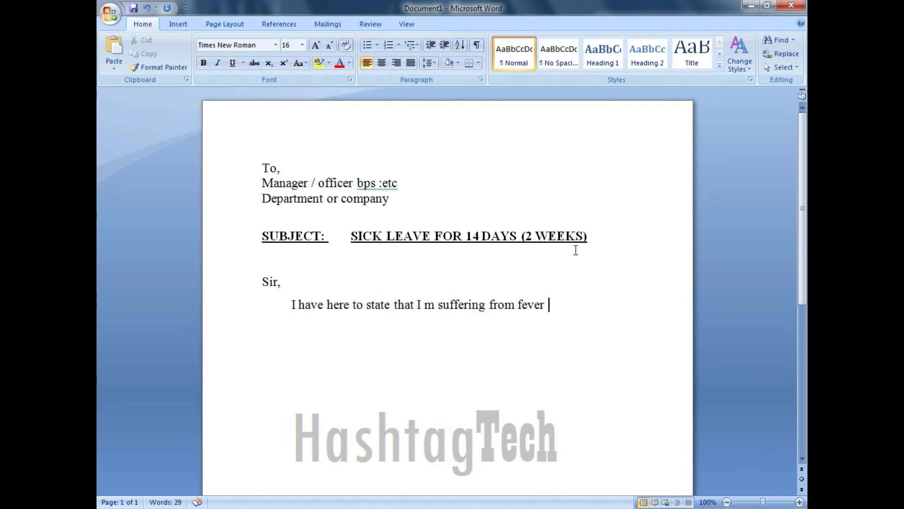
type("since")
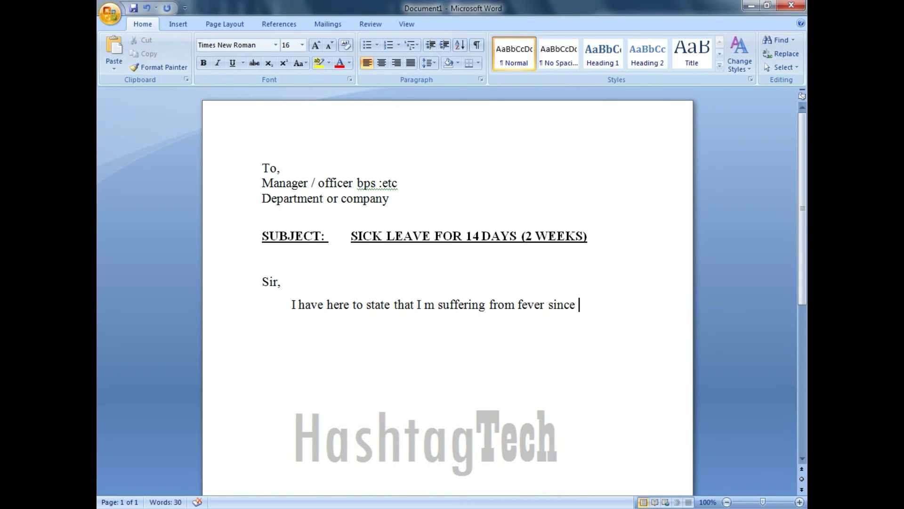
type(" 2 days")
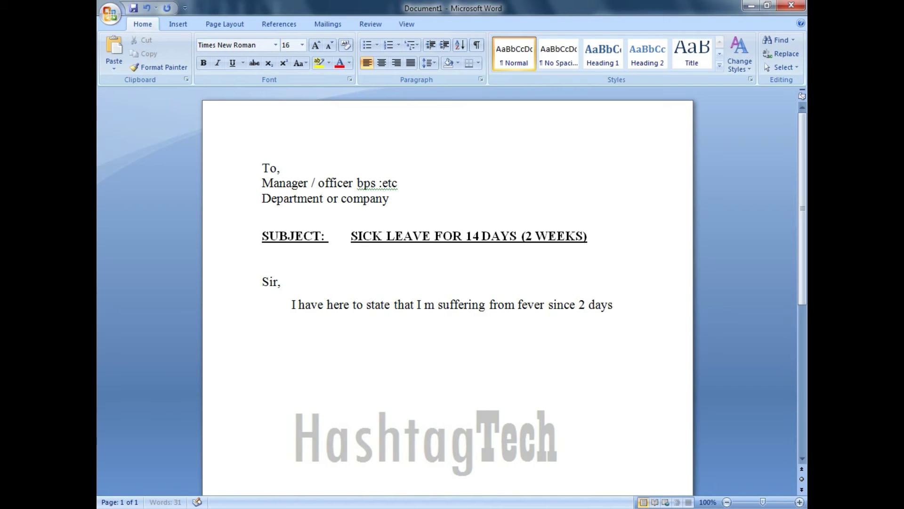
key("Return")
Add the doctor's advice to rest for 2 weeks (14 days), then begin 'kindly allow me to'.
type("nd my ")
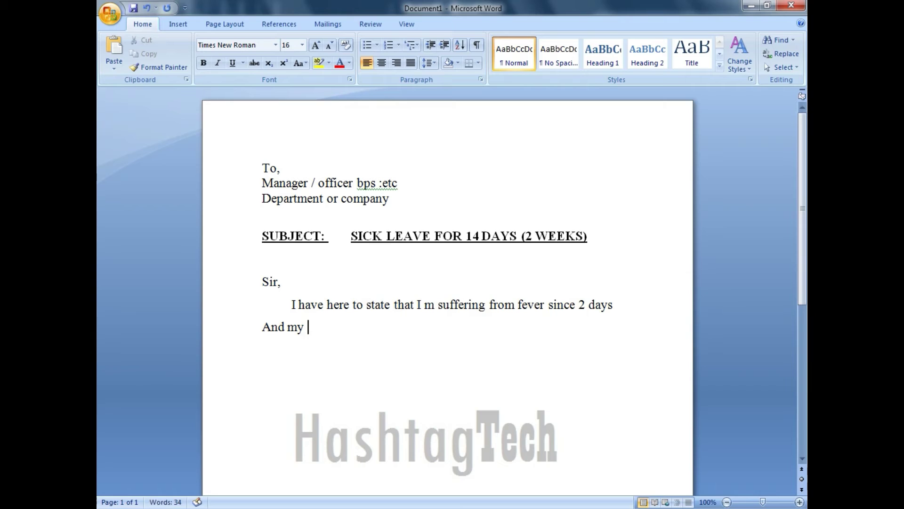
type("doctor told me to rest for next w")
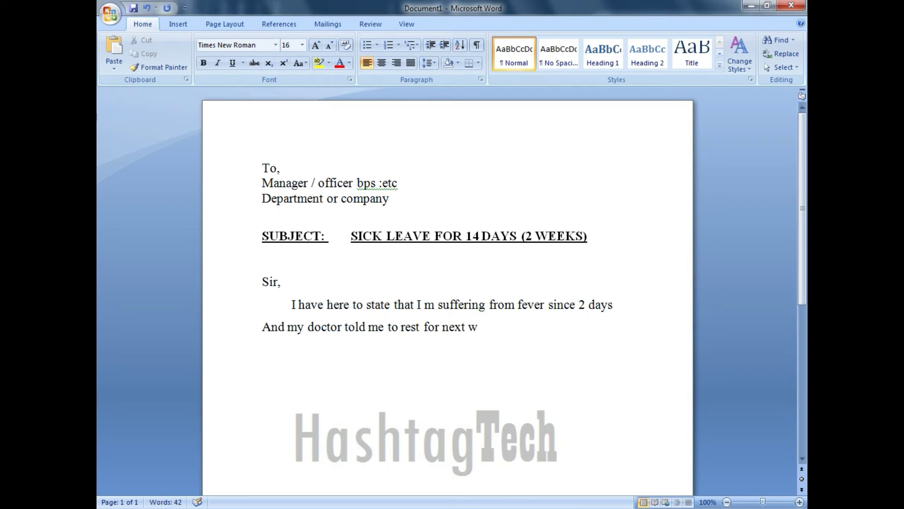
key("BackSpace")
type("2 e")
key("BackSpace")
type("weaks")
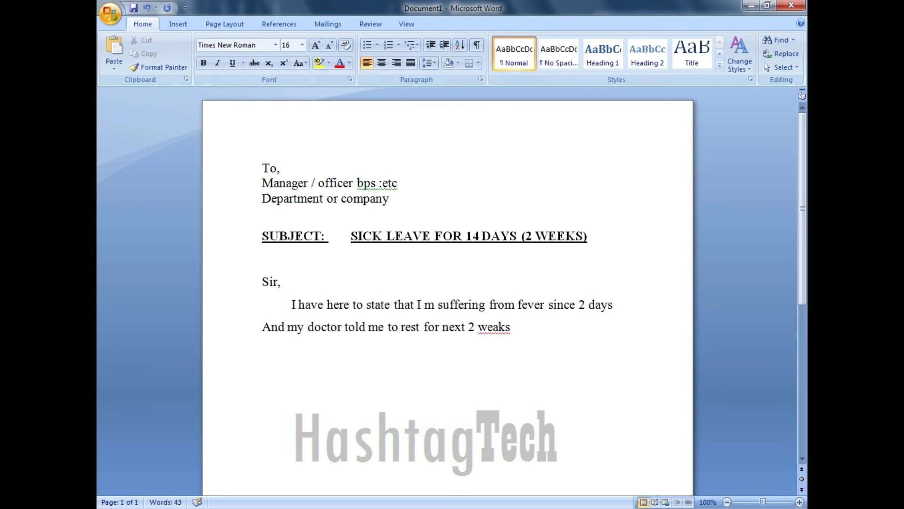
key("BackSpace")
key("BackSpace")
key("BackSpace")
type("eks (")
type("14 days)")
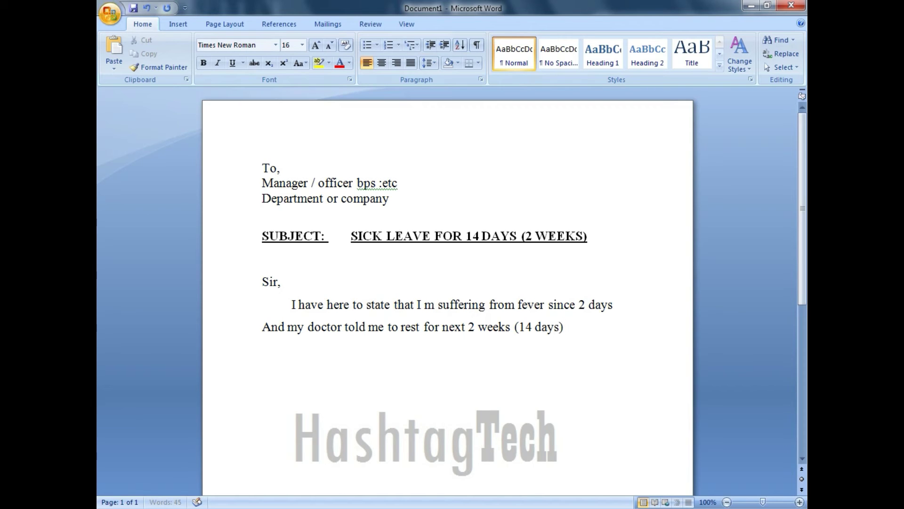
key("Return")
type("h")
key("BackSpace")
type("kindly allow me to")
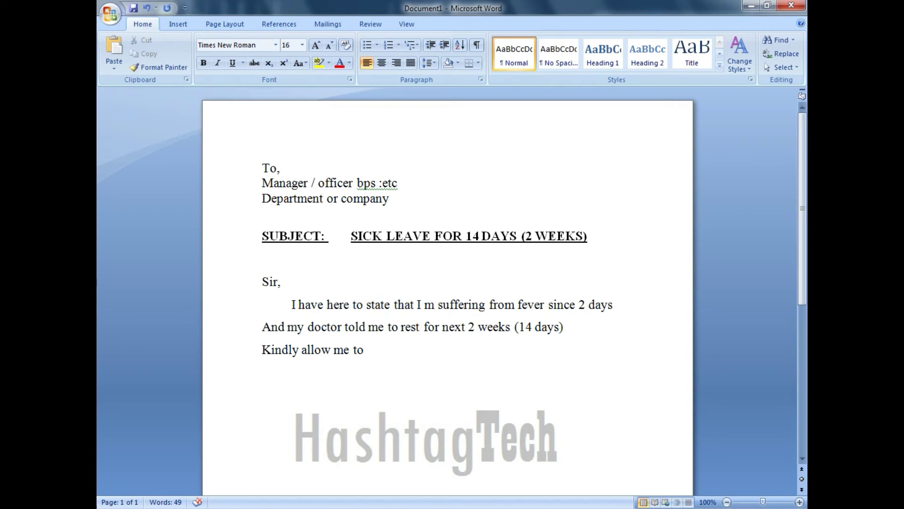
Finish with 'leave for 14 days (2 weeks) dated 12.12.21', then start an indented 'Approval' line.
type("leave")
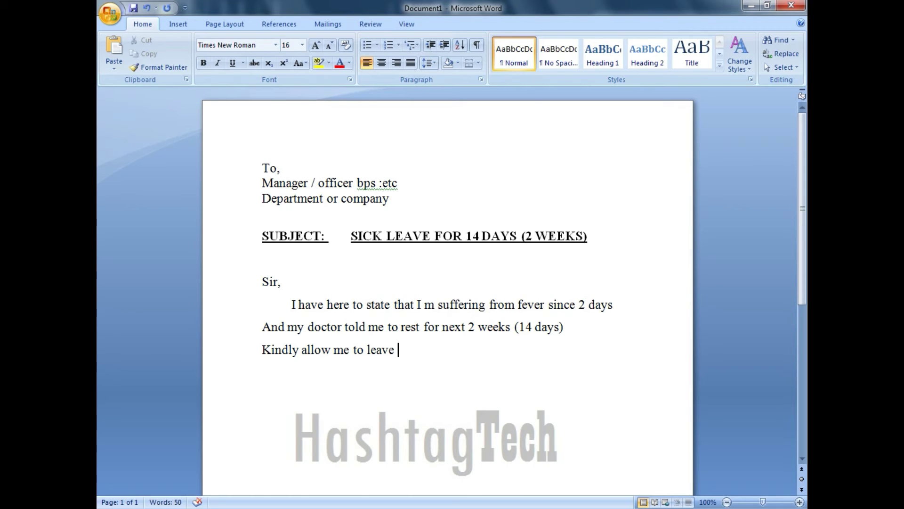
type(" for 14")
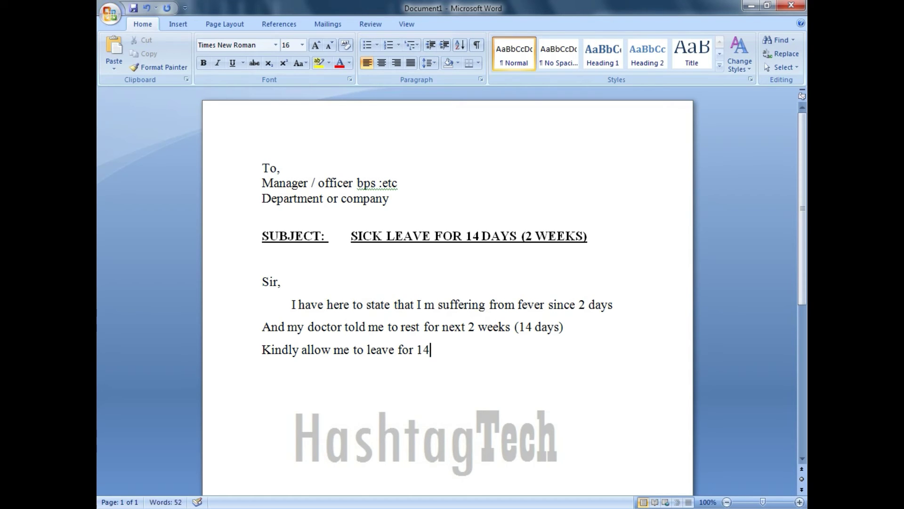
type(" days")
key("BackSpace")
type("ys (")
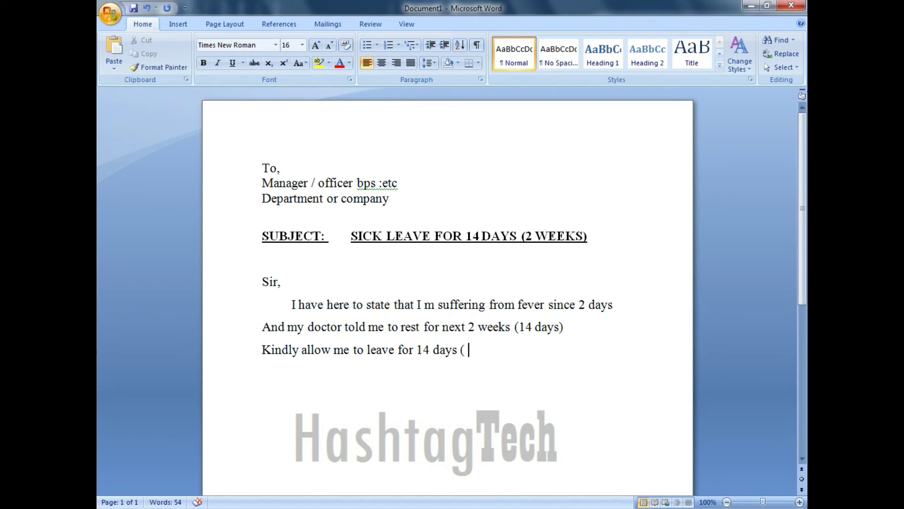
type("2 wek )")
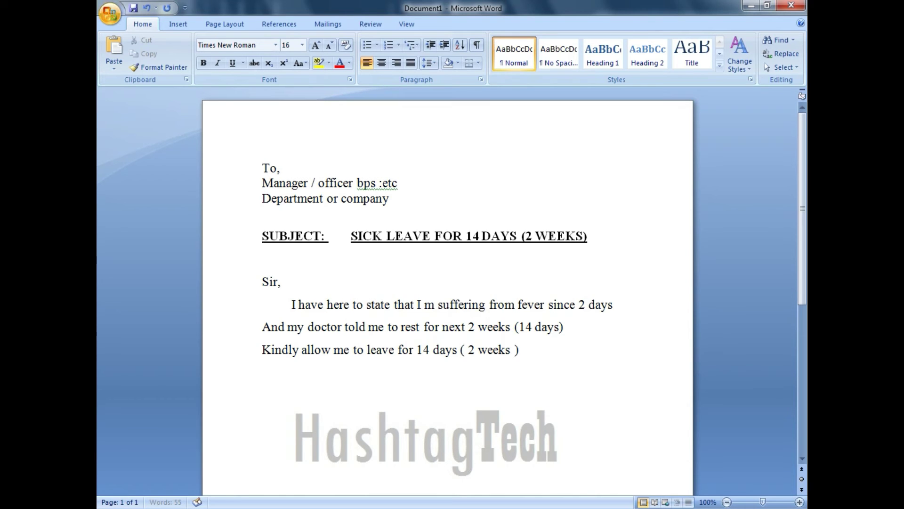
type("dated ")
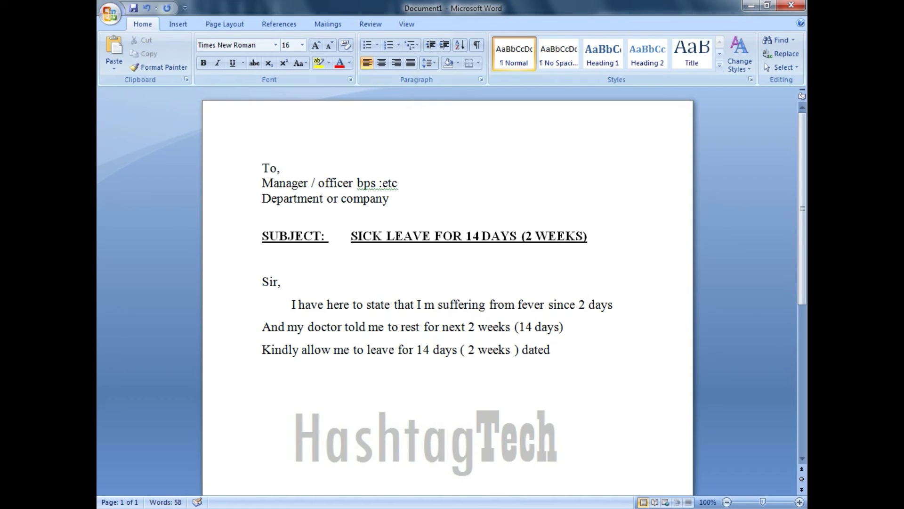
type("(")
type("12.12.12")
key("BackSpace")
key("BackSpace")
type("21")
key("Return")
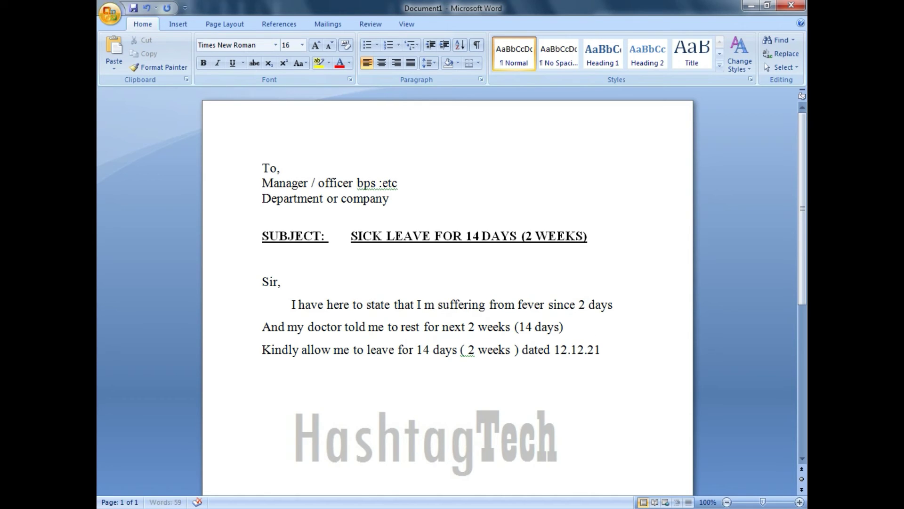
key("Tab")
type("ac")
type("approval ")
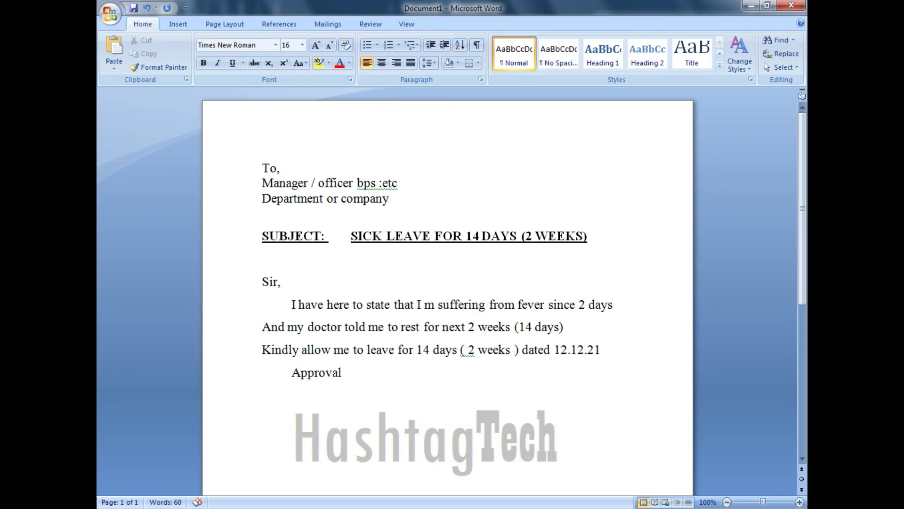
type("sh")
Continue 'Approval for this matter should remain thankful by heart' and insert a blank line above it.
key("BackSpace")
key("BackSpace")
type("for this matter should remain thankful by heart")
key("Return")
key("Up")
key("Return")
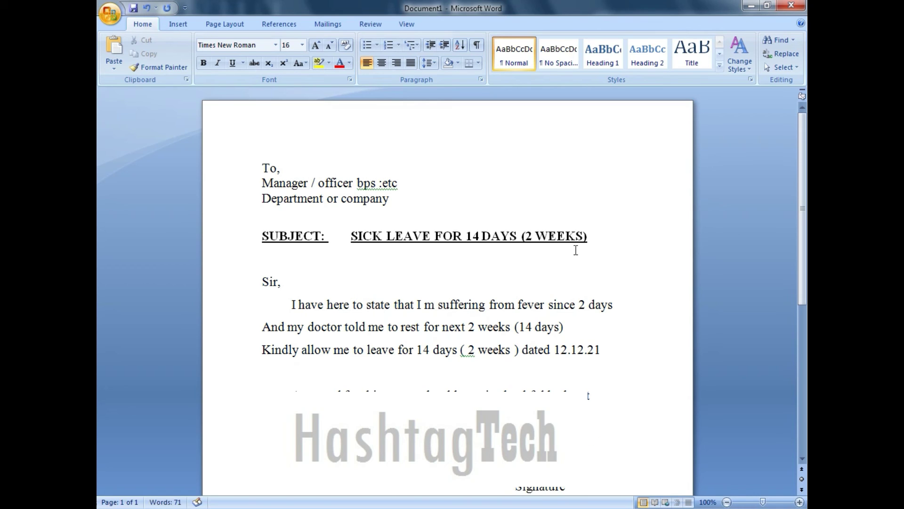
left_click_drag(802, 151, 804, 232)
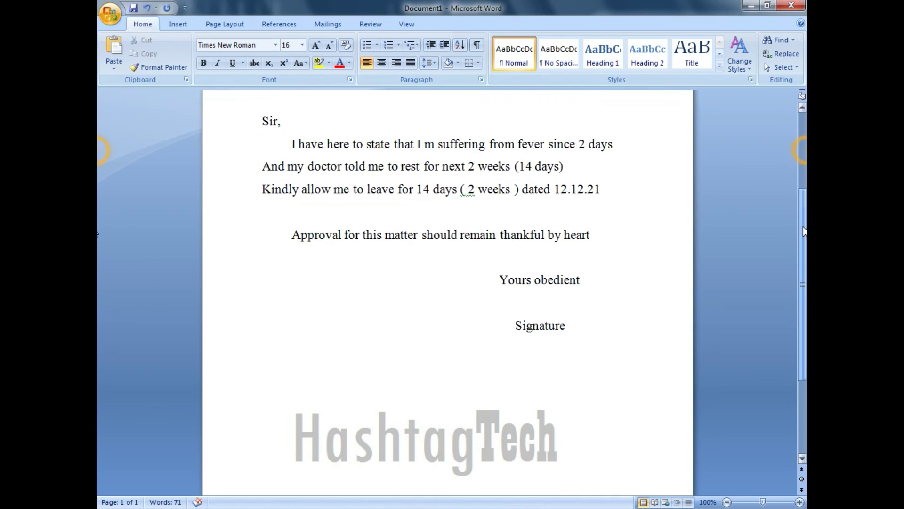
scroll(804, 231, "up", 2)
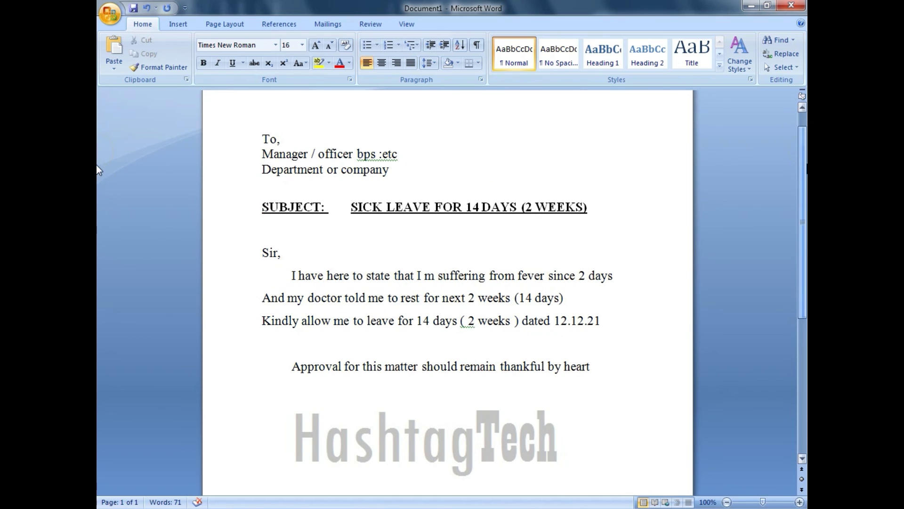
left_click(107, 18)
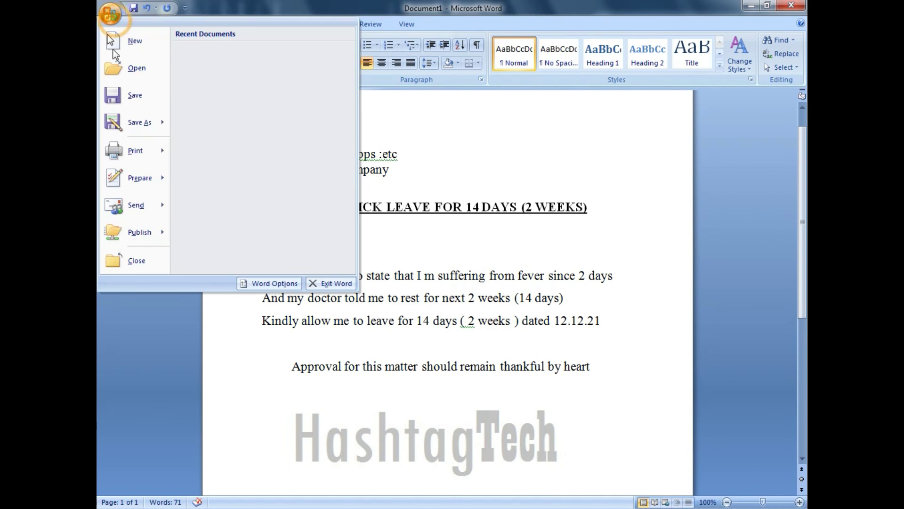
mouse_move(134, 150)
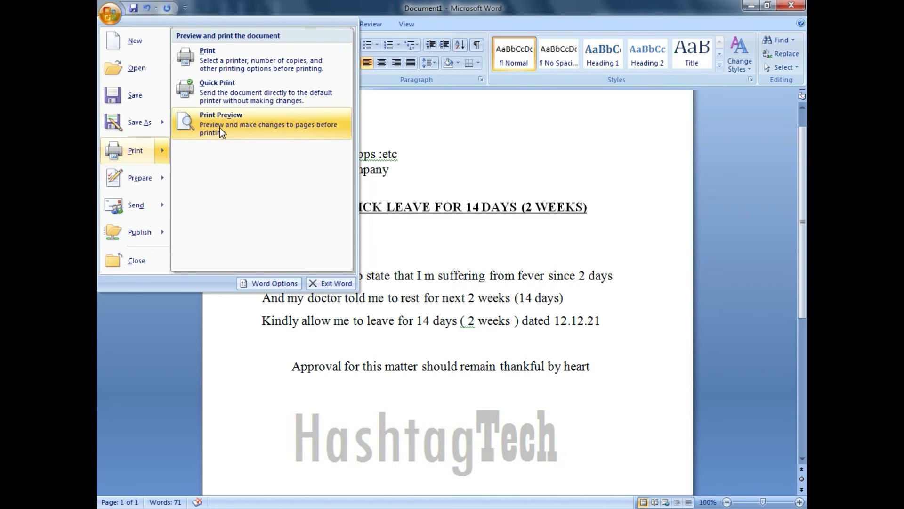
left_click(220, 128)
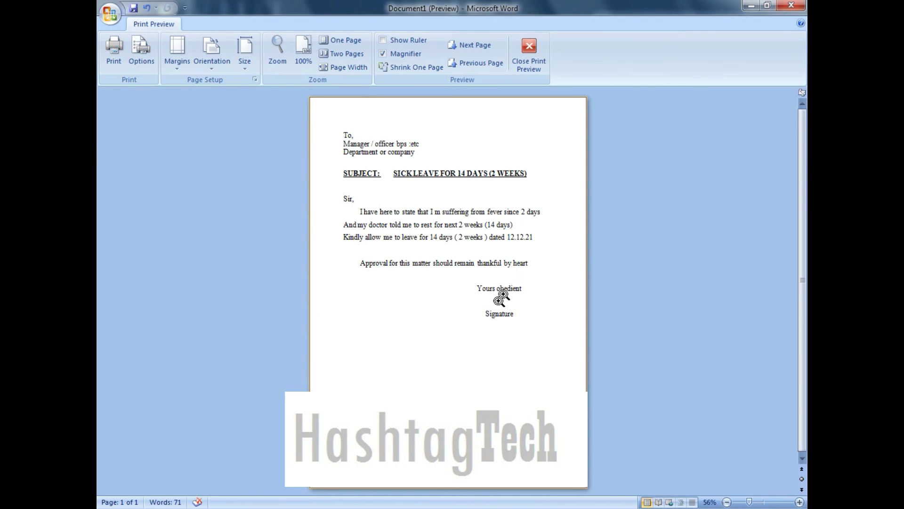
key("Escape")
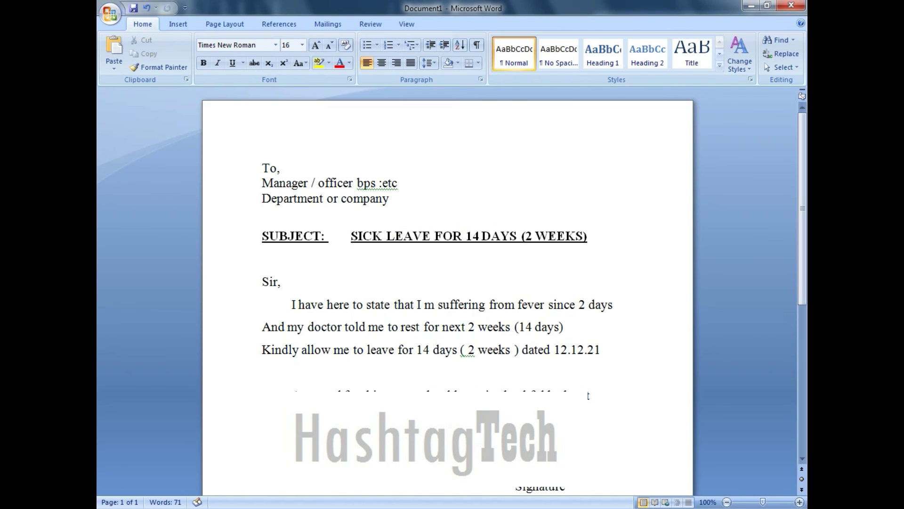
scroll(733, 367, "down", 2)
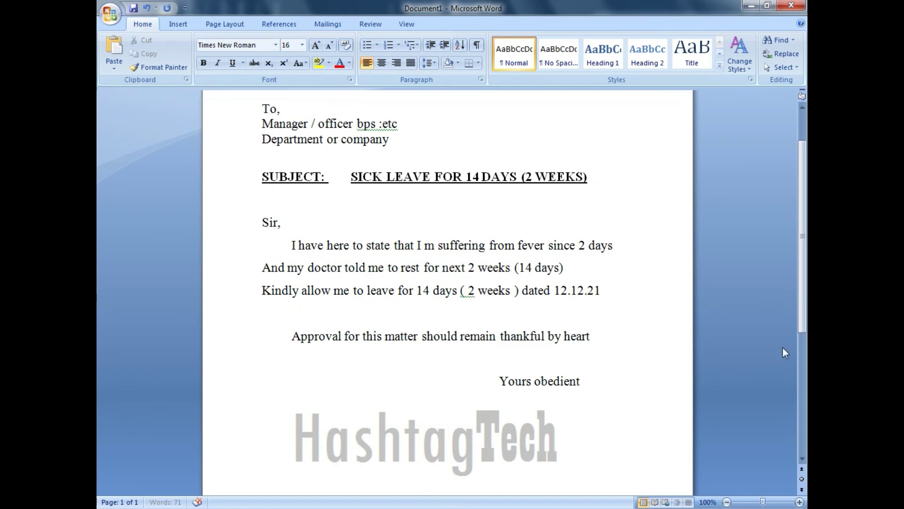
Add the name line 'Xyz' beneath 'Signature', correcting the mistyped letters.
scroll(726, 358, "down", 1)
scroll(702, 334, "down", 2)
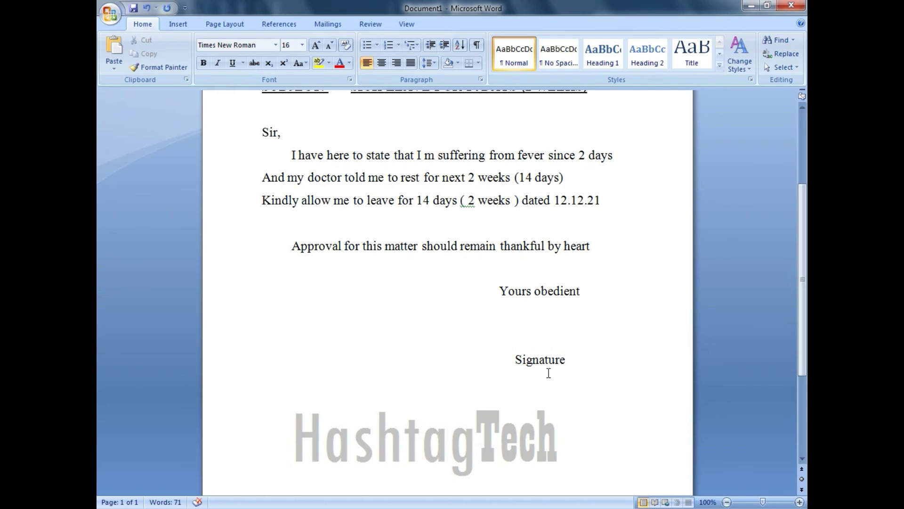
left_click(586, 366)
key("Return")
type("Hashtag te")
key("ctrl+BackSpace")
key("BackSpace")
key("BackSpace")
key("BackSpace")
key("BackSpace")
key("BackSpace")
type("z")
key("Up")
key("Up")
key("Up")
key("shift+Down")
key("shift+Down")
key("shift+Up")
key("shift+Up")
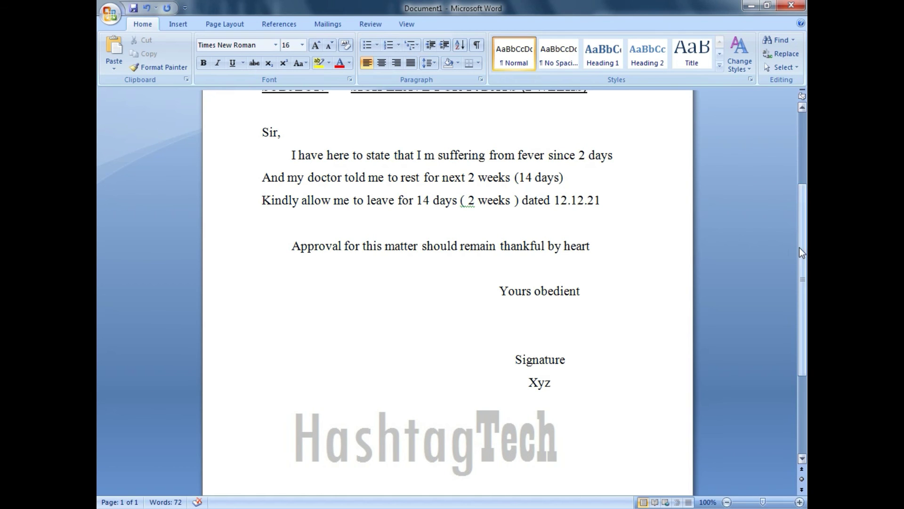
Select the subject line, Manager and Department lines, and the letter body in turn.
left_click_drag(798, 248, 805, 194)
left_click_drag(349, 207, 588, 207)
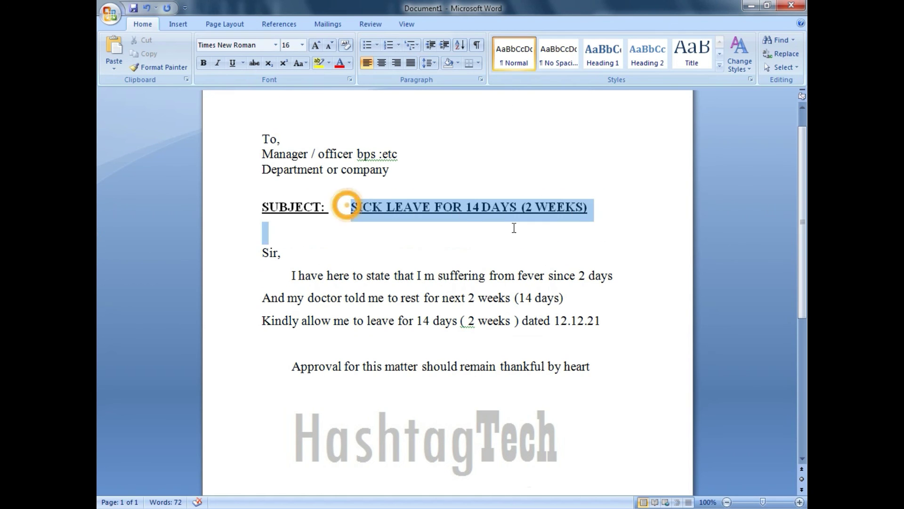
left_click_drag(386, 207, 588, 208)
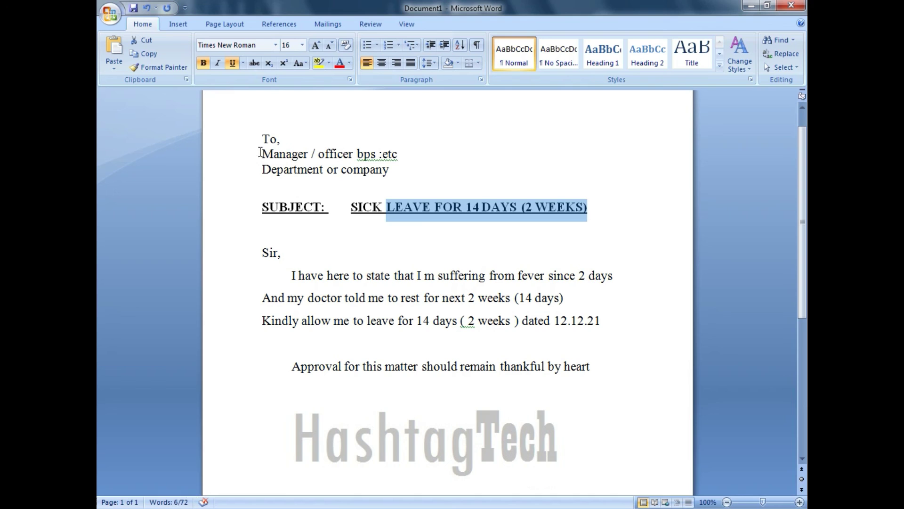
left_click_drag(259, 151, 425, 159)
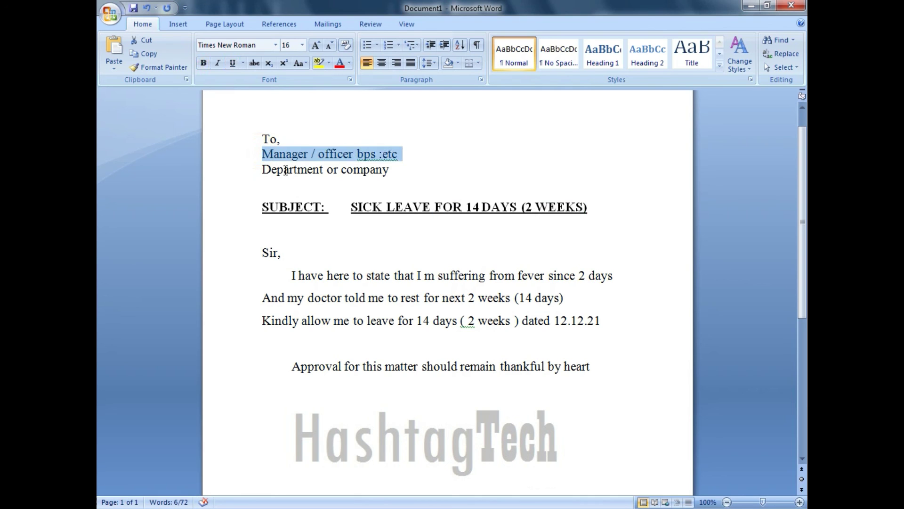
left_click_drag(261, 168, 401, 162)
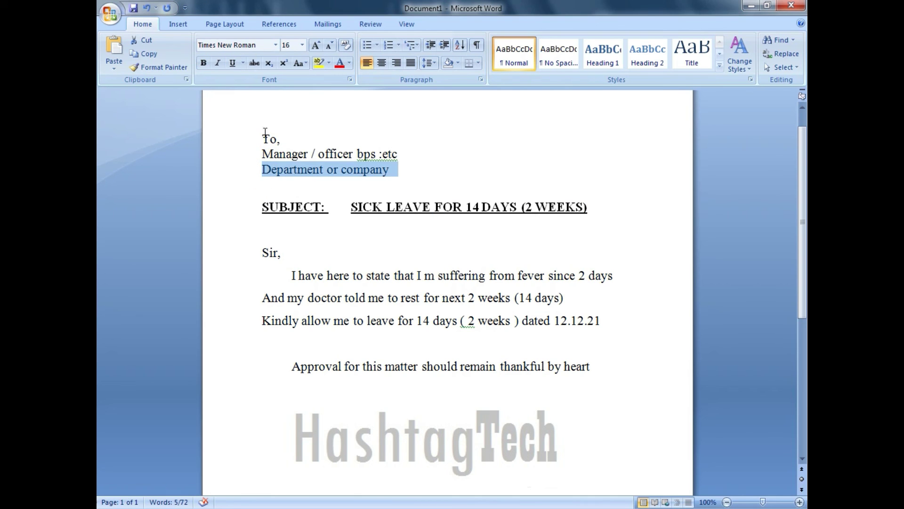
mouse_move(259, 249)
left_mouse_down()
mouse_move(629, 397)
mouse_move(636, 371)
left_mouse_up()
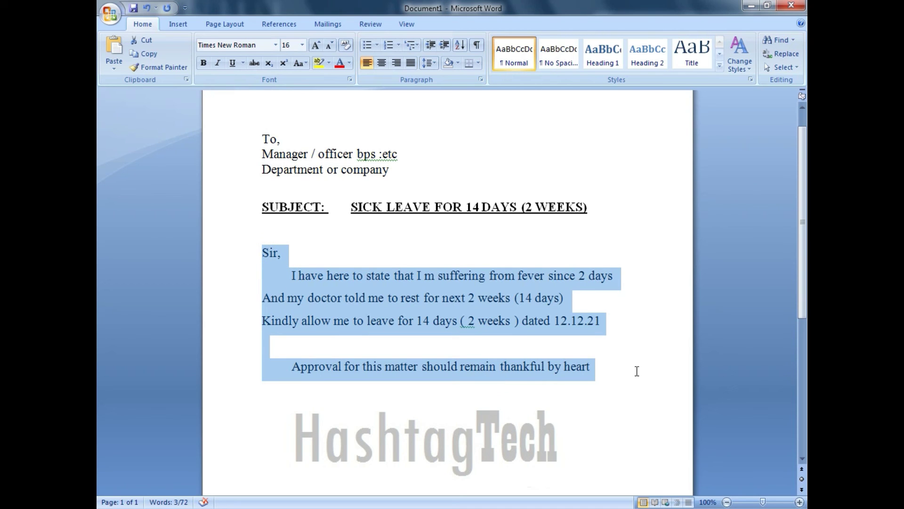
Insert 'from date to date :' before 'dated 12.12.21' in the leave line.
left_click(610, 342)
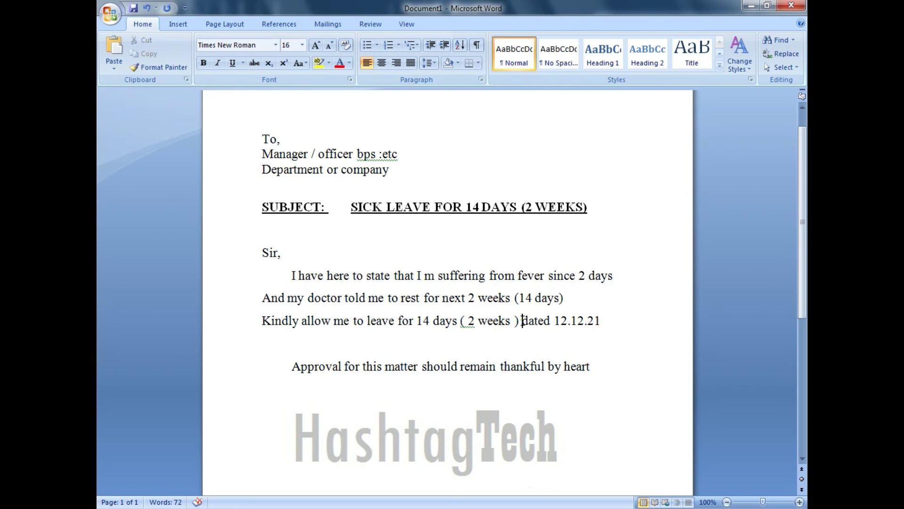
type("fpr")
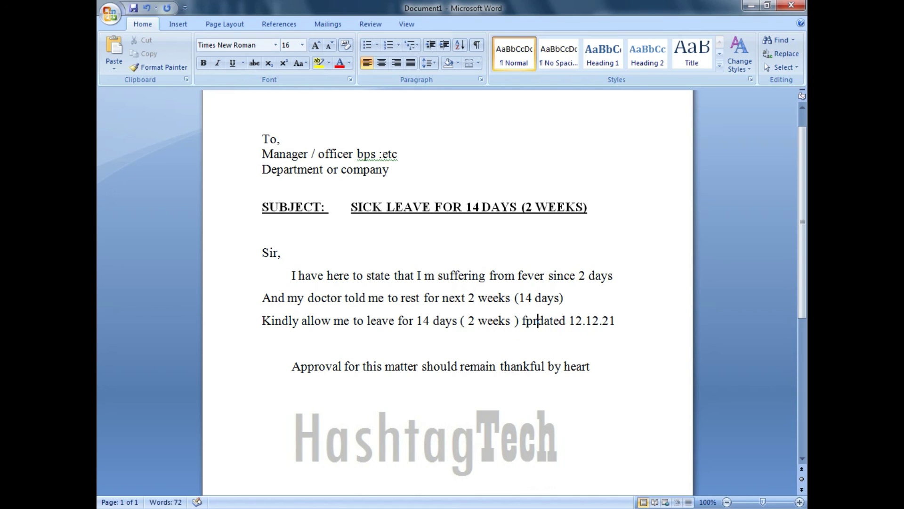
key("BackSpace")
type("rp")
key("BackSpace")
type("om")
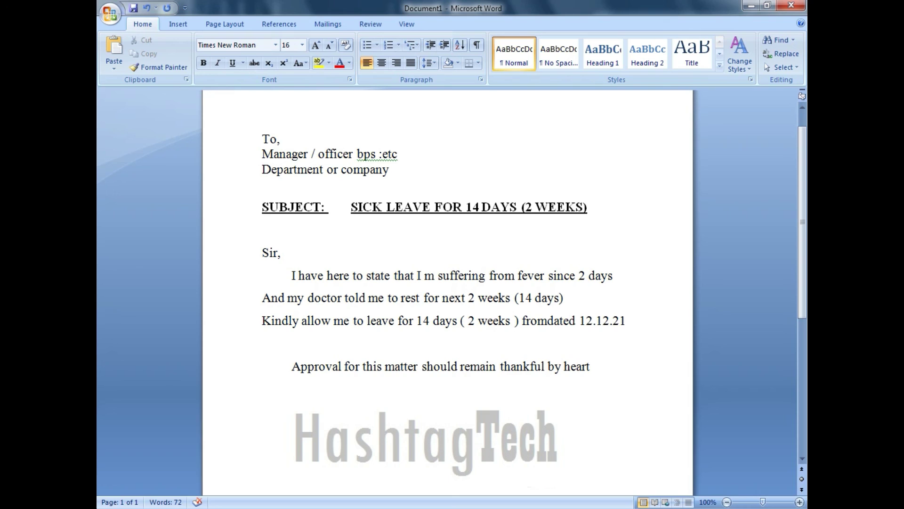
type(" date")
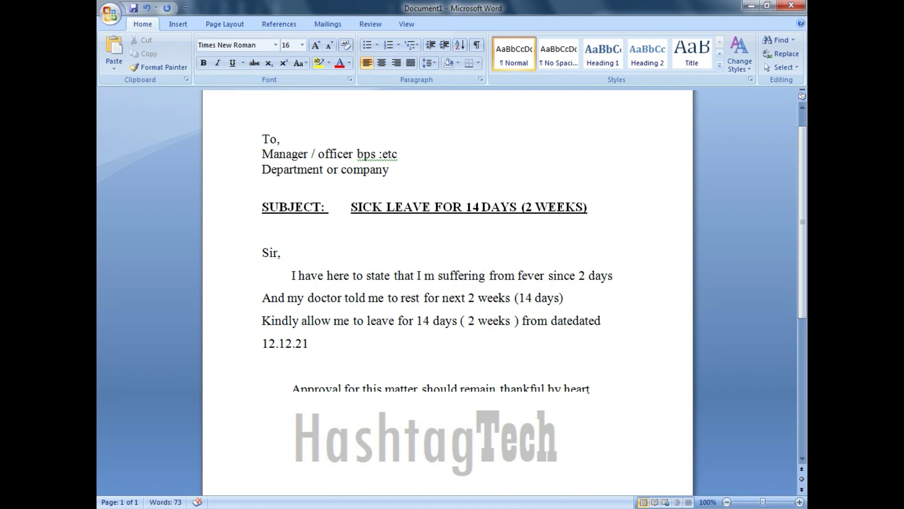
type(" to")
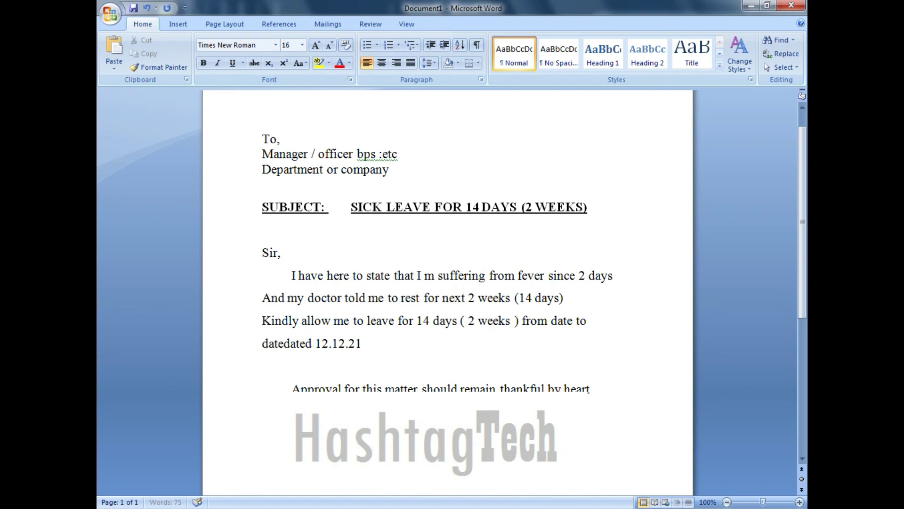
type(" date :")
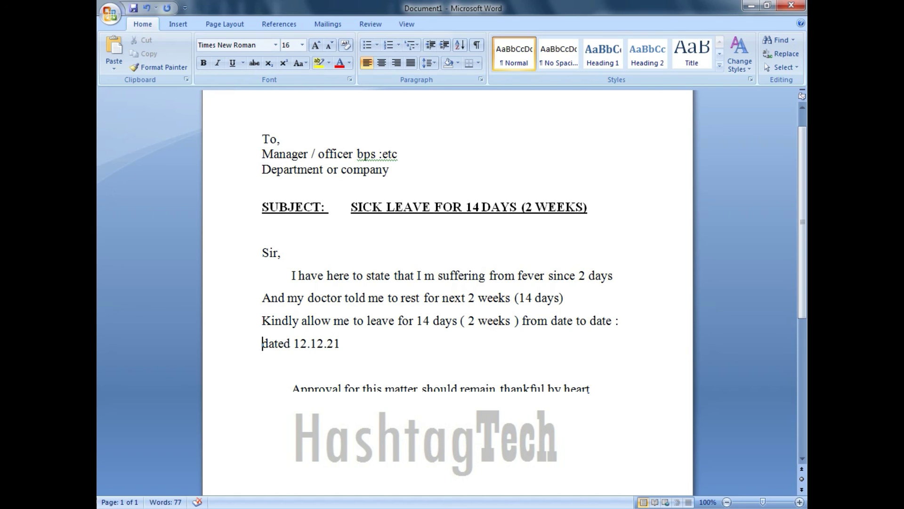
scroll(604, 311, "down", 2)
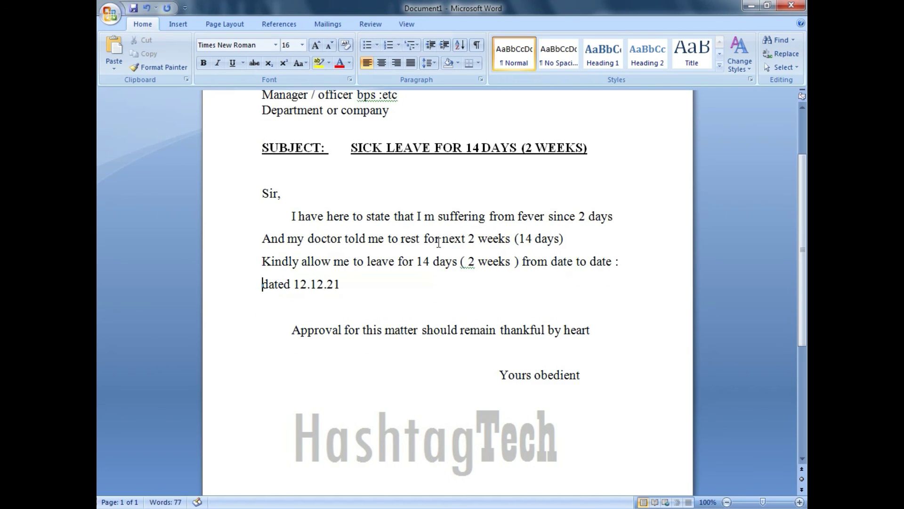
left_click(520, 267)
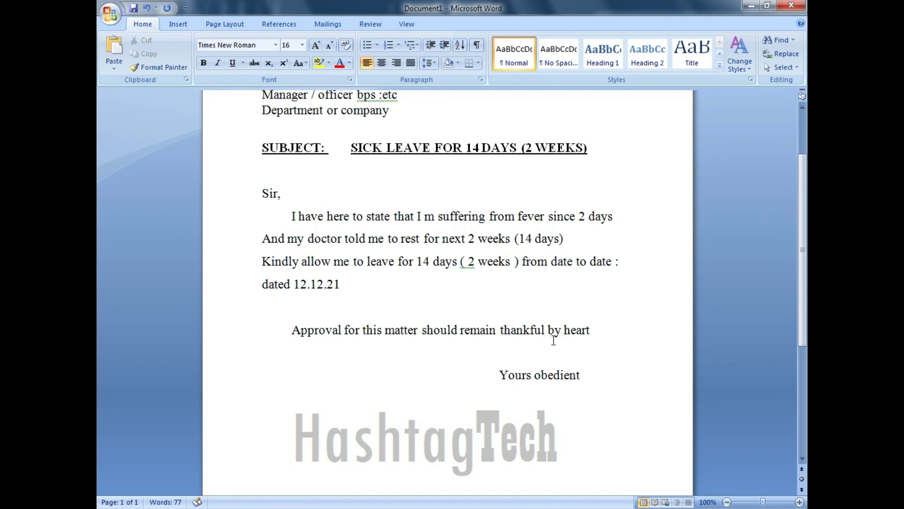